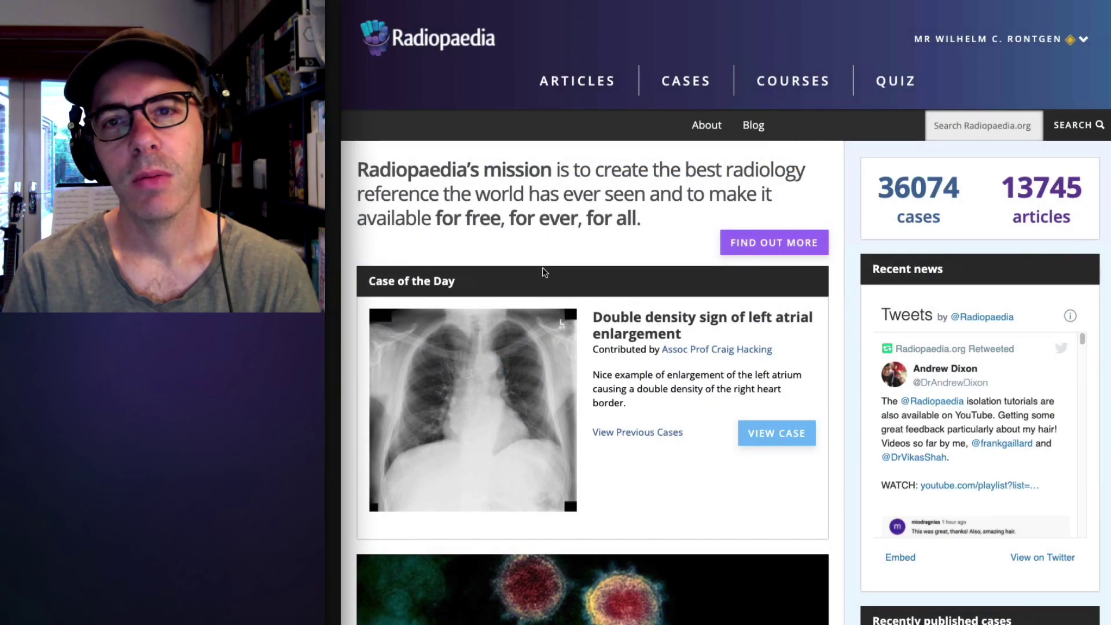
- Open the All playlists listing from your profile menu, which currently shows no results
click(983, 41)
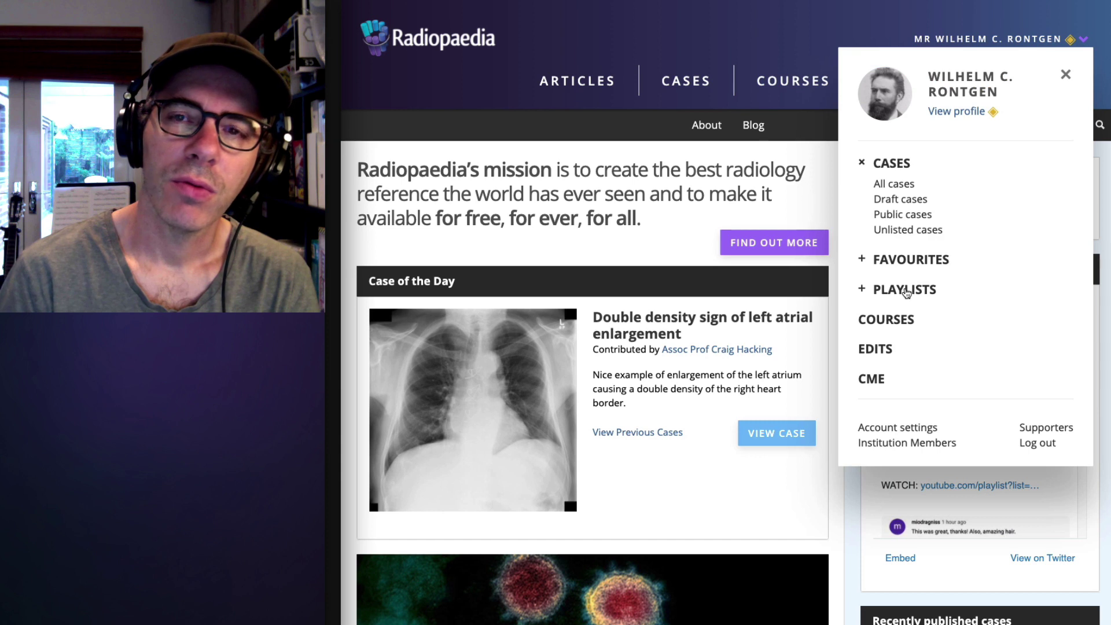
click(906, 292)
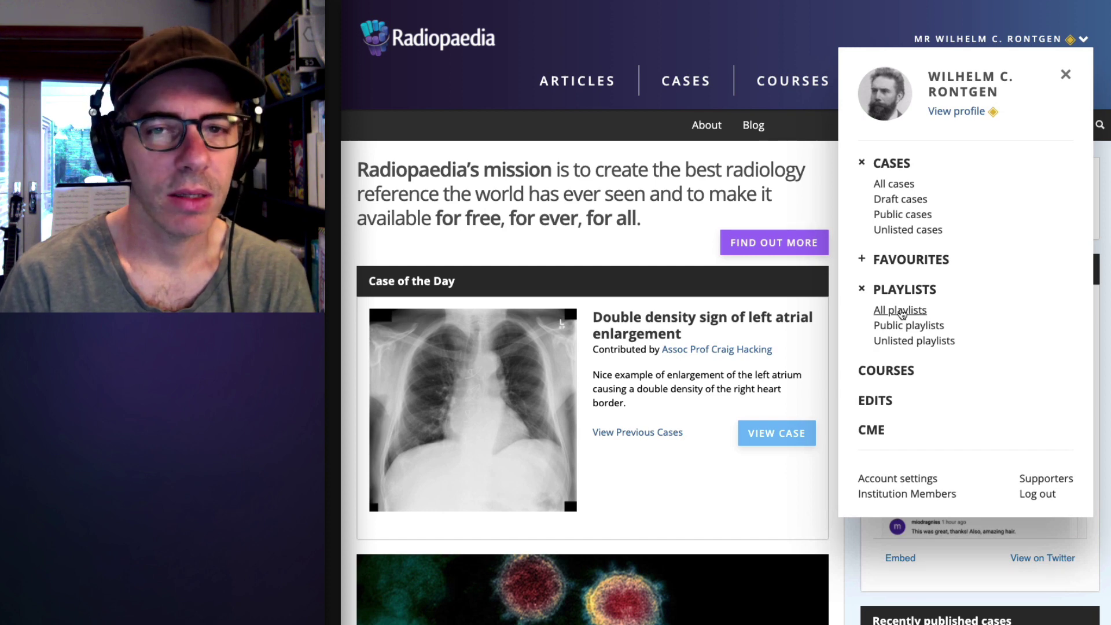
click(902, 313)
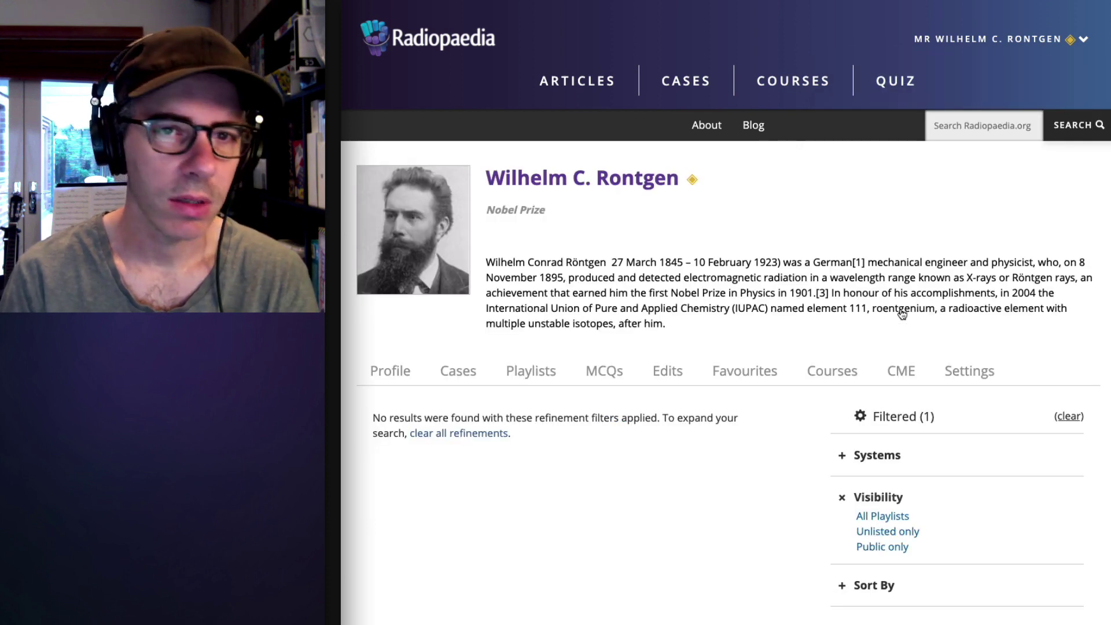
- Search the site for 'meningioma' and narrow the results to its 485 cases
click(962, 120)
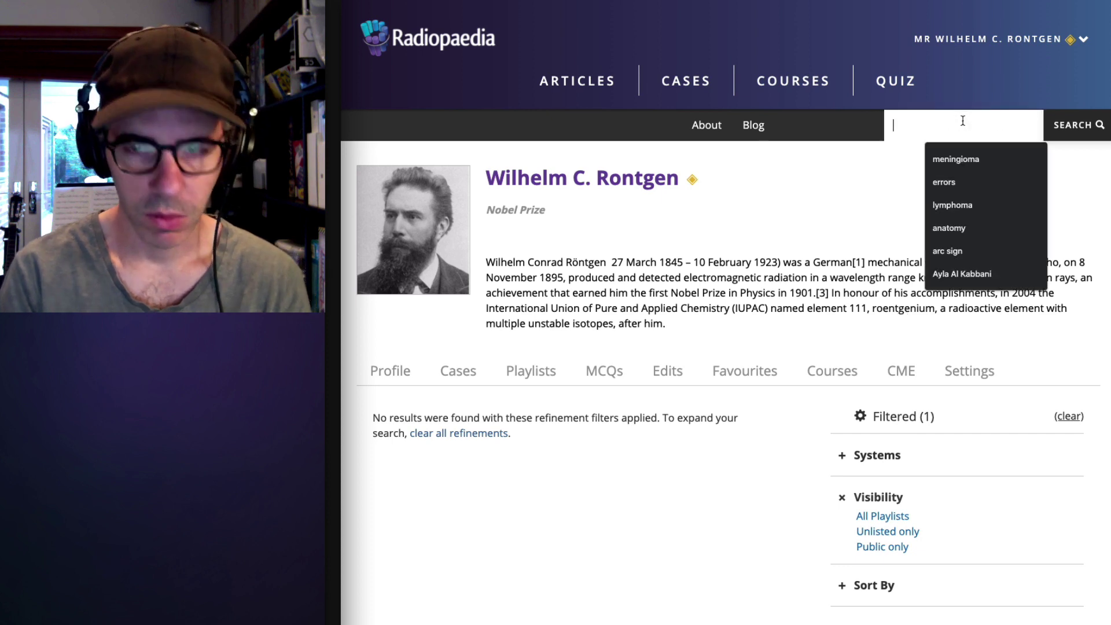
click(968, 165)
click(1065, 127)
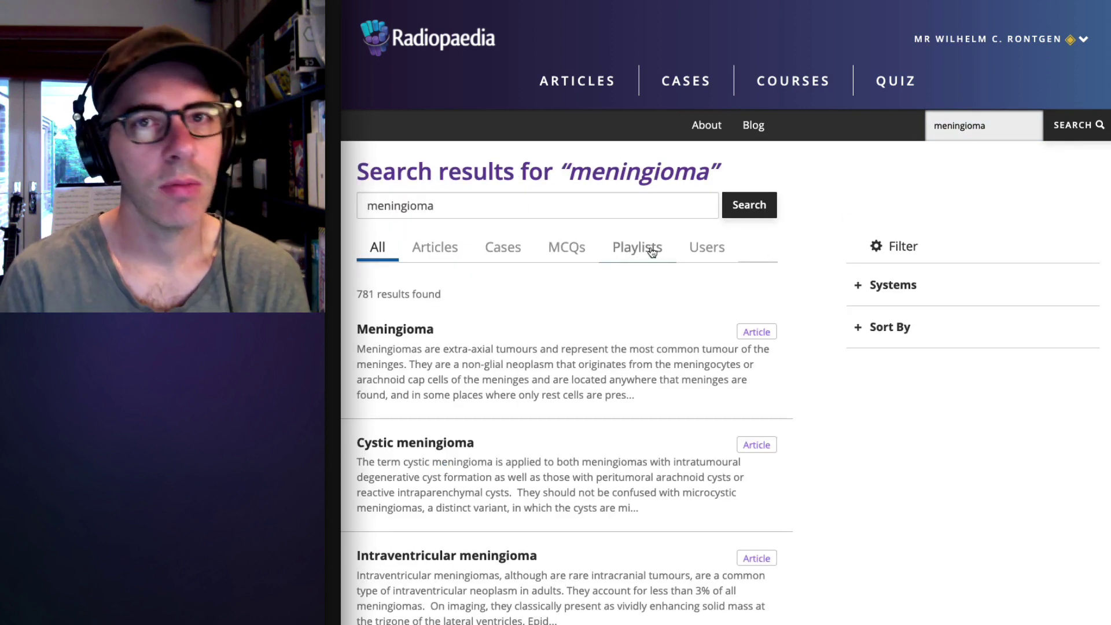
click(652, 251)
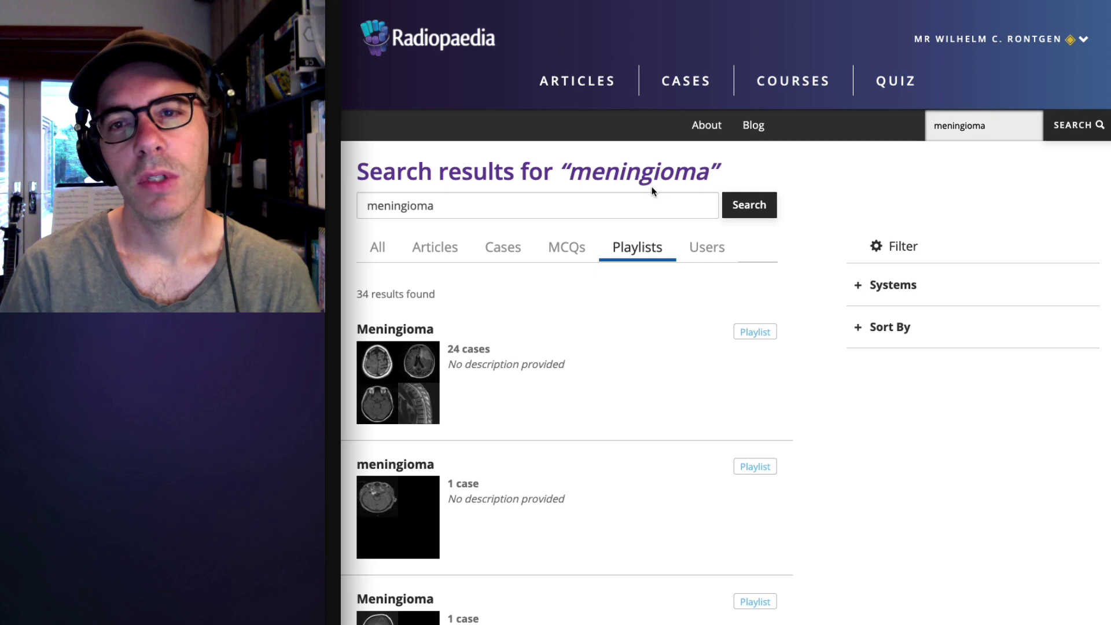
drag(588, 203, 362, 195)
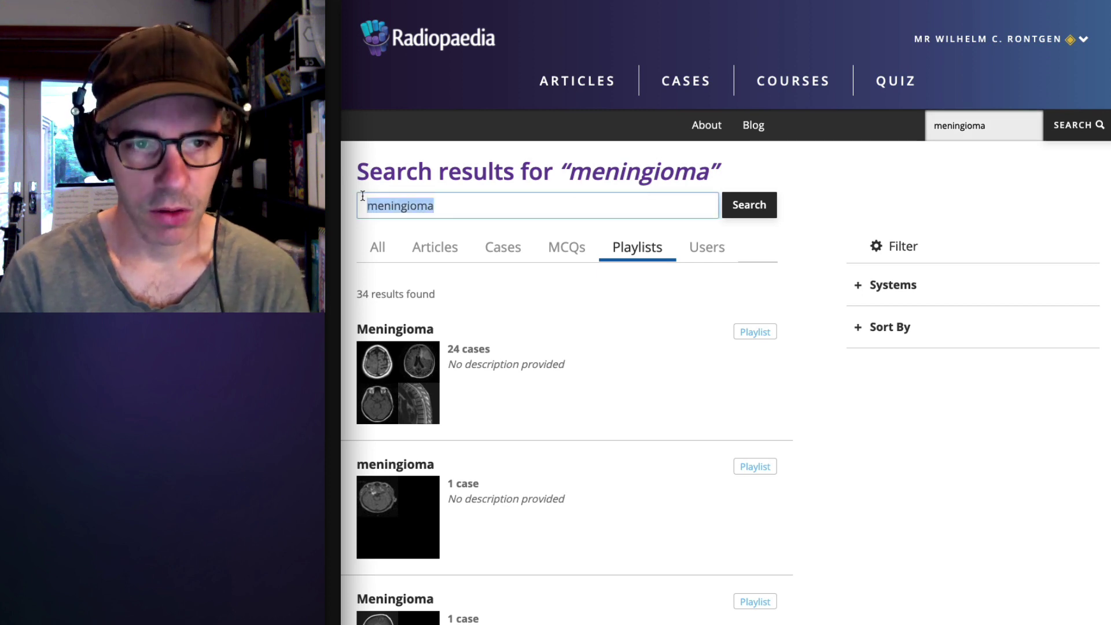
click(508, 251)
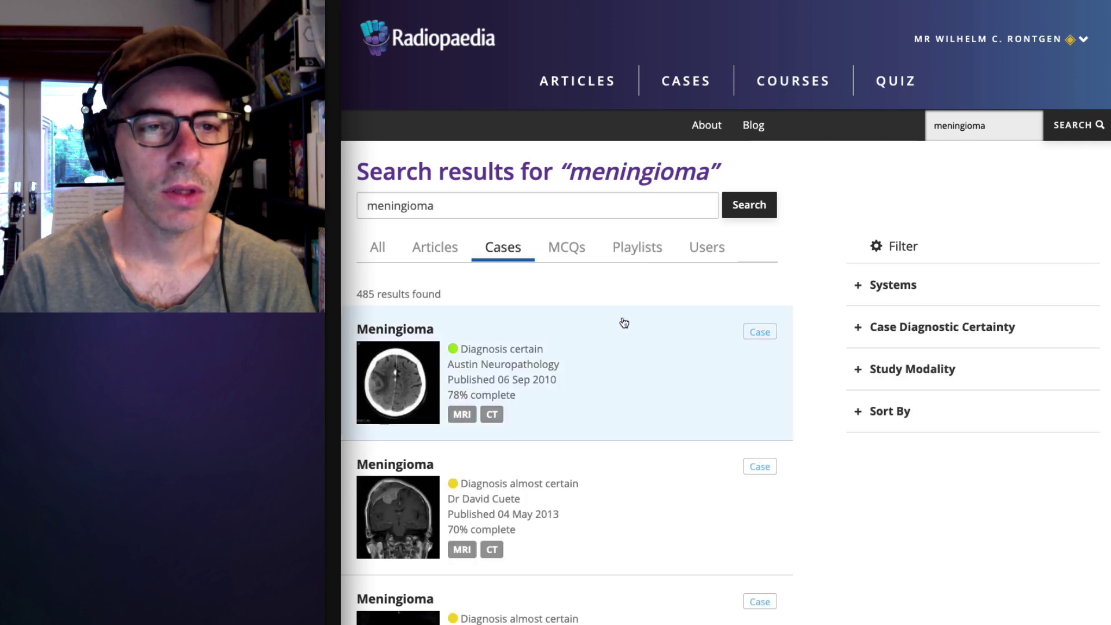
- Open the first Meningioma case from the search results
click(521, 377)
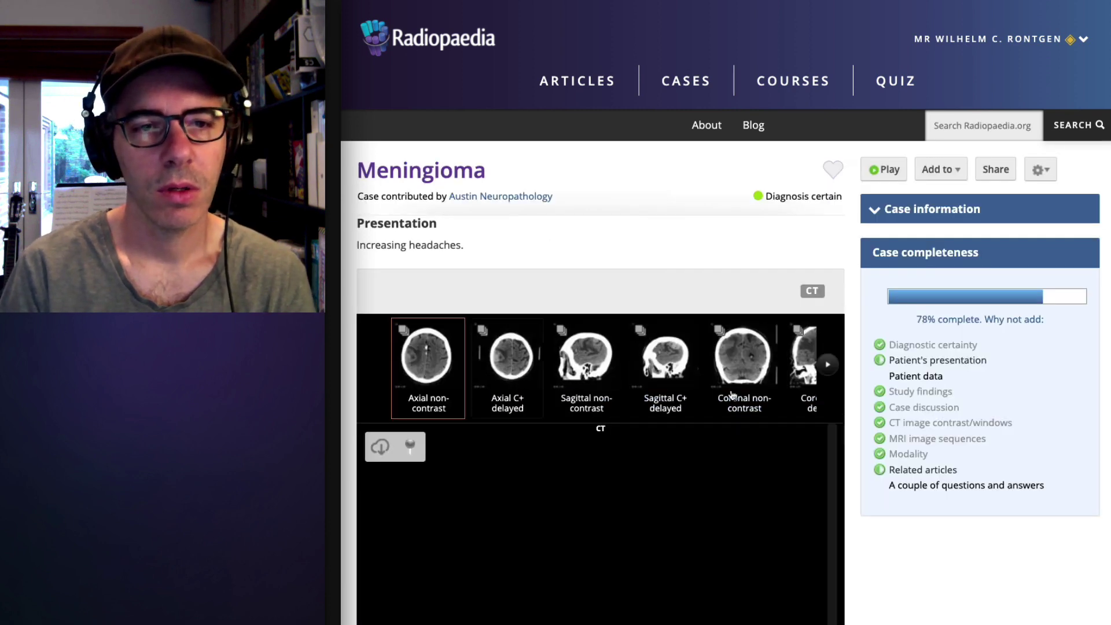
scroll(991, 417, down, 2)
scroll(986, 418, down, 10)
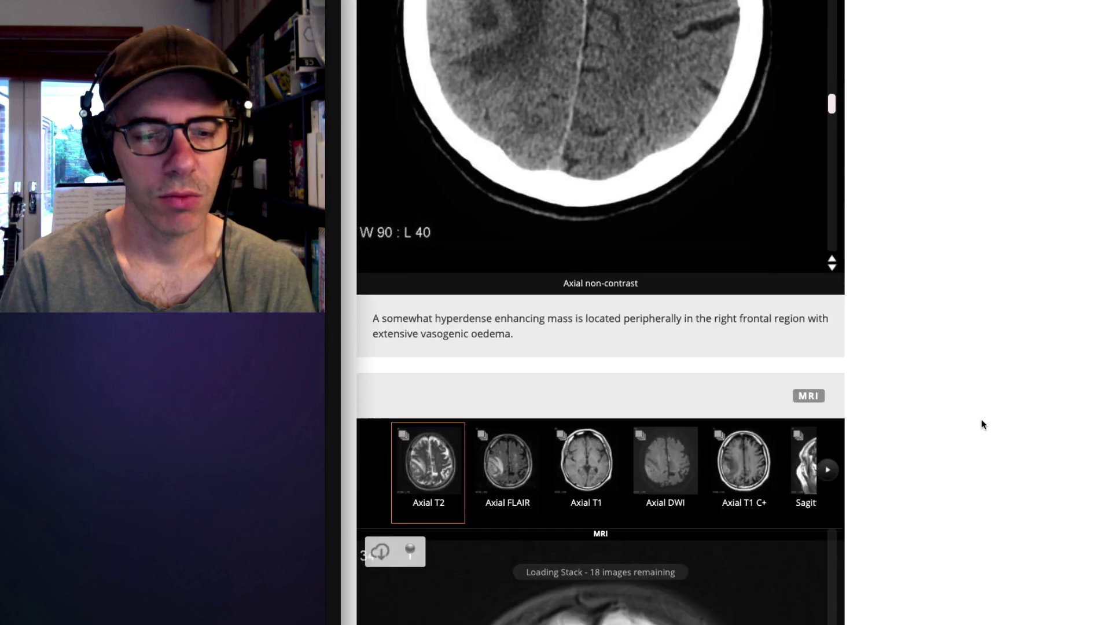
scroll(980, 420, up, 12)
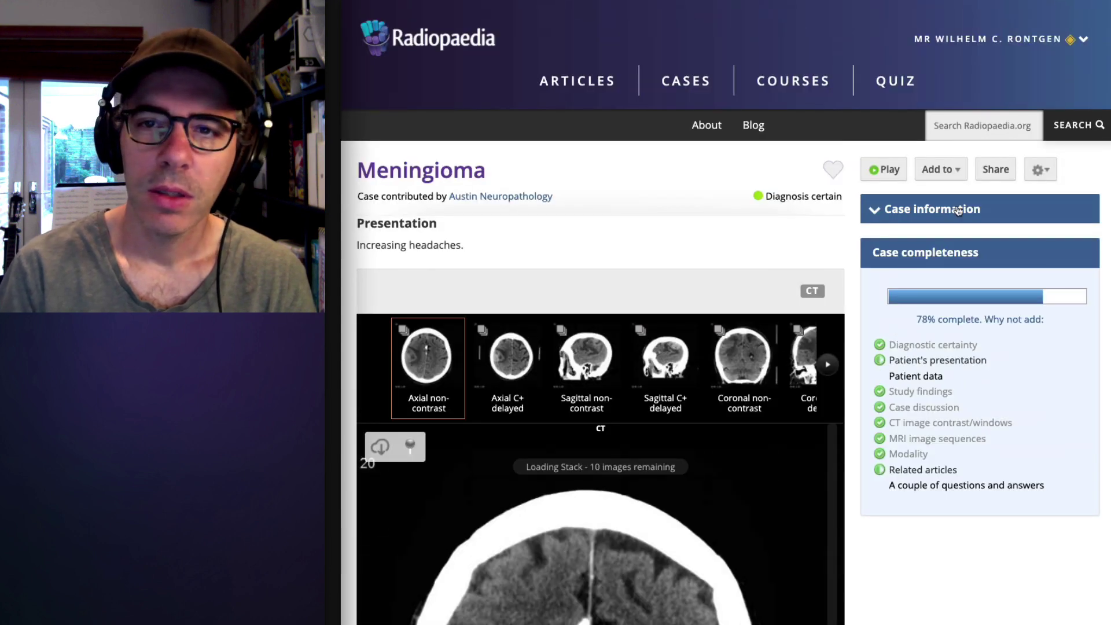
- Add the case to a new unlisted playlist named 'Tutorial 1'
click(952, 175)
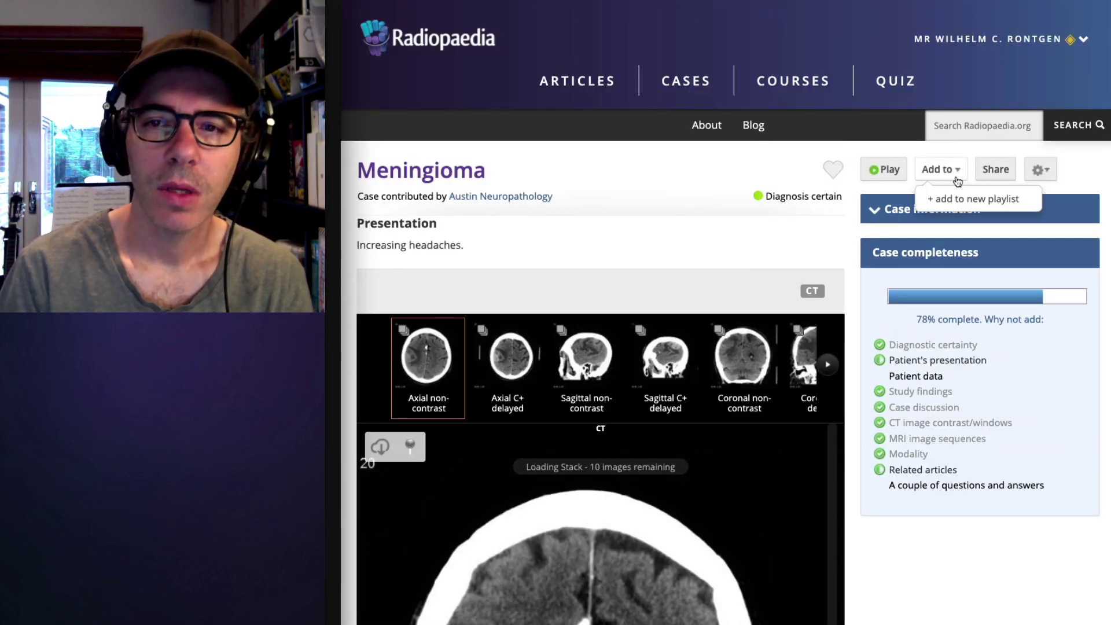
click(961, 201)
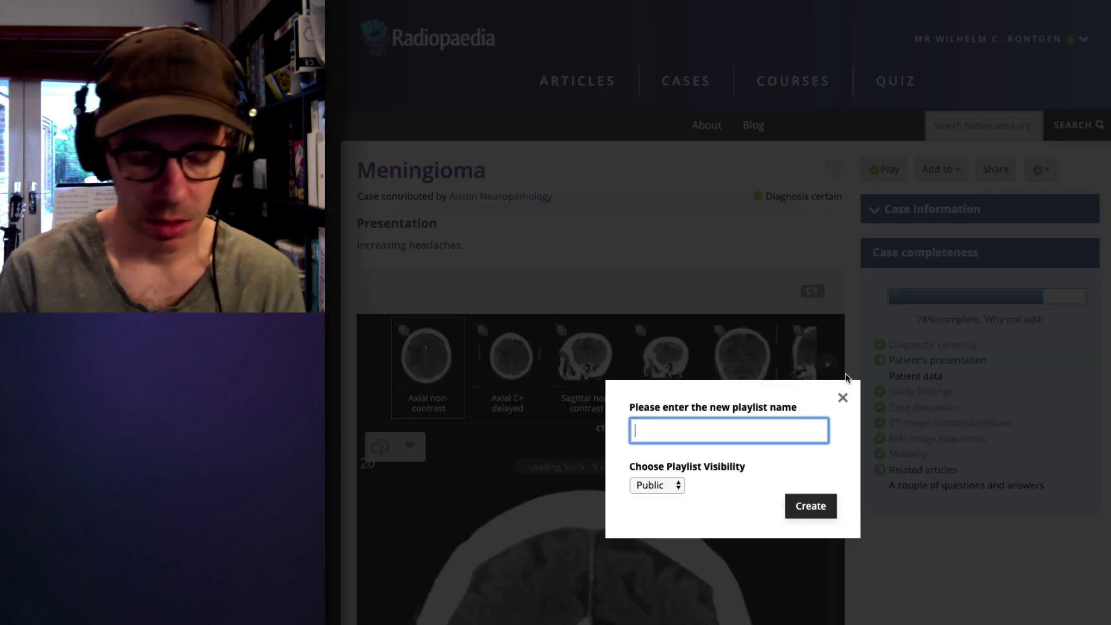
text(Tuto)
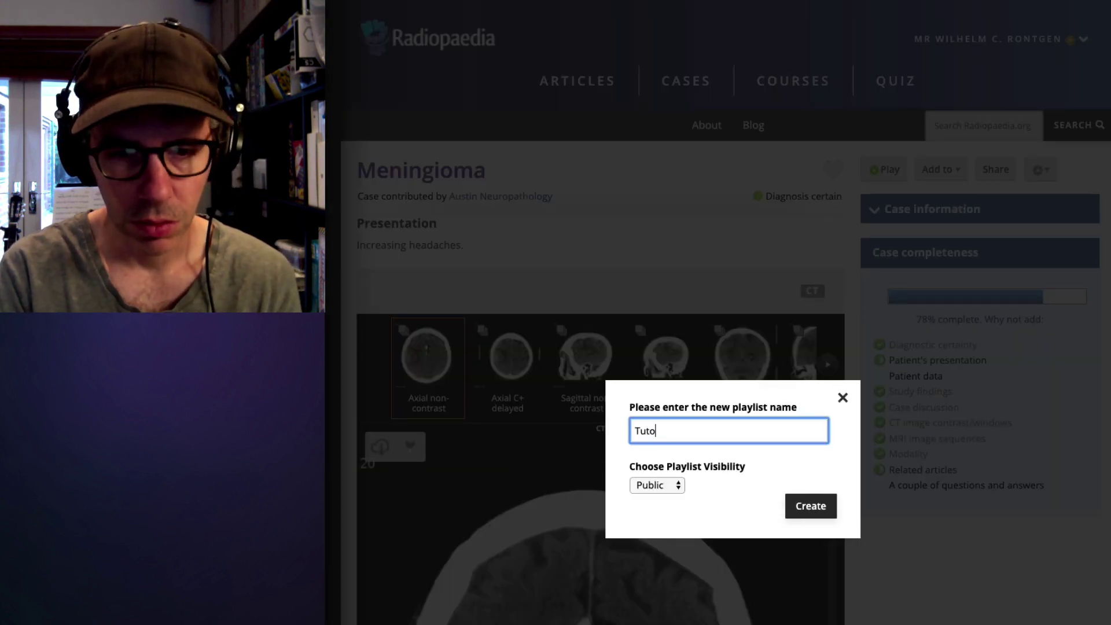
text(rial 1)
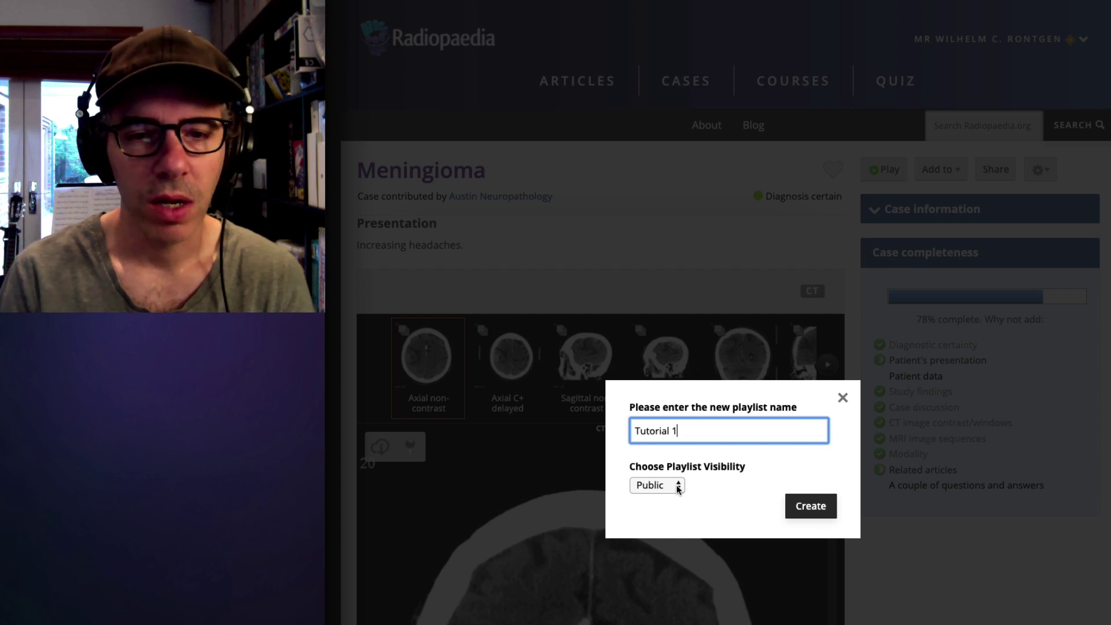
click(679, 489)
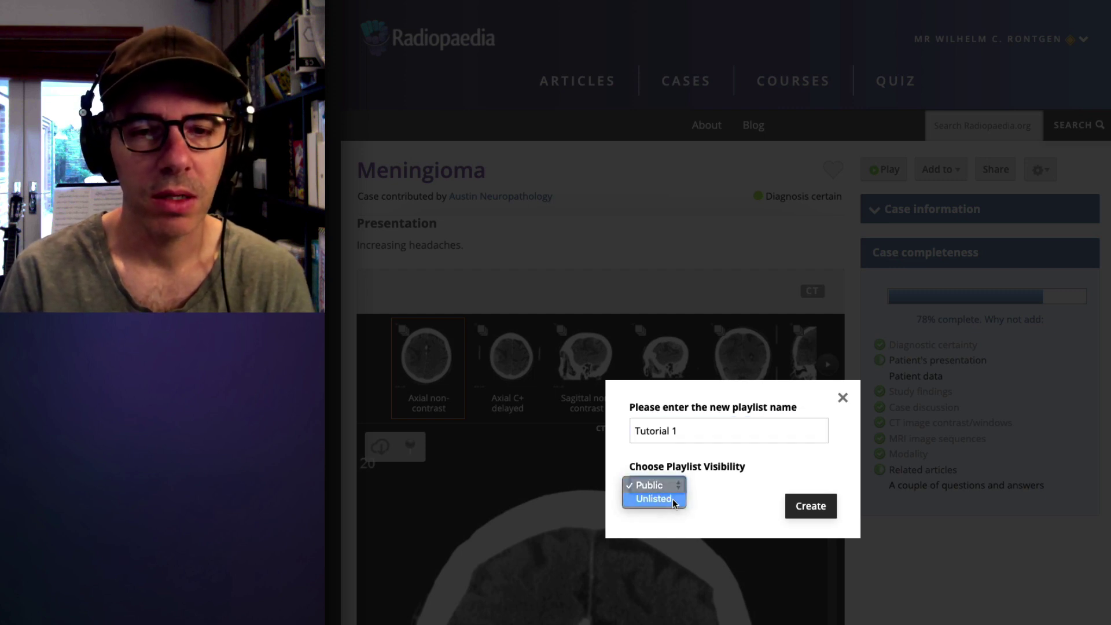
click(672, 499)
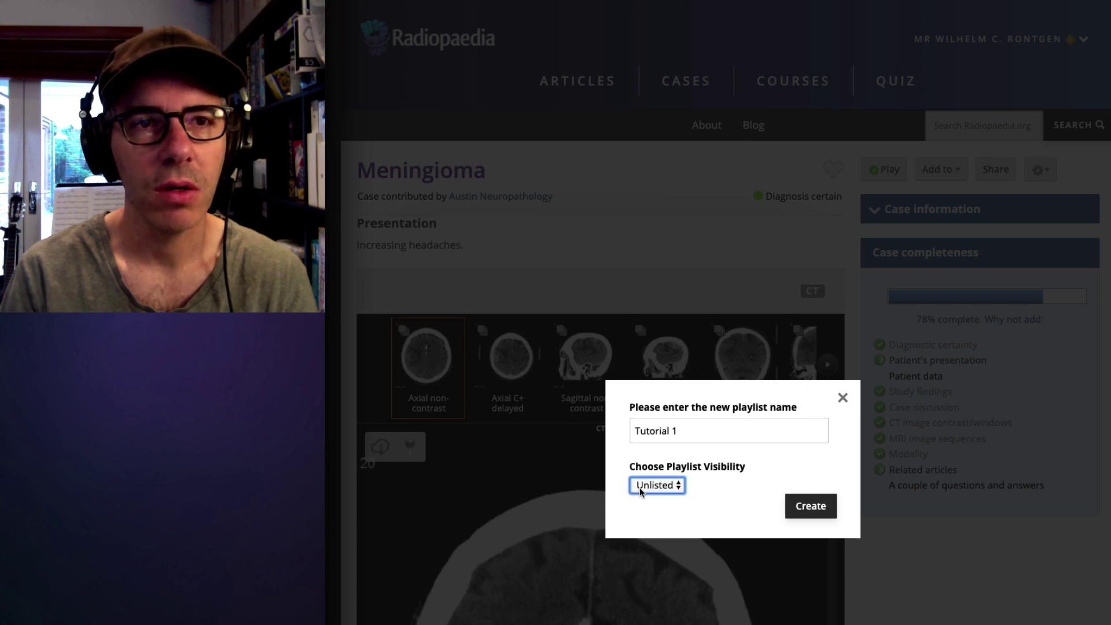
click(809, 513)
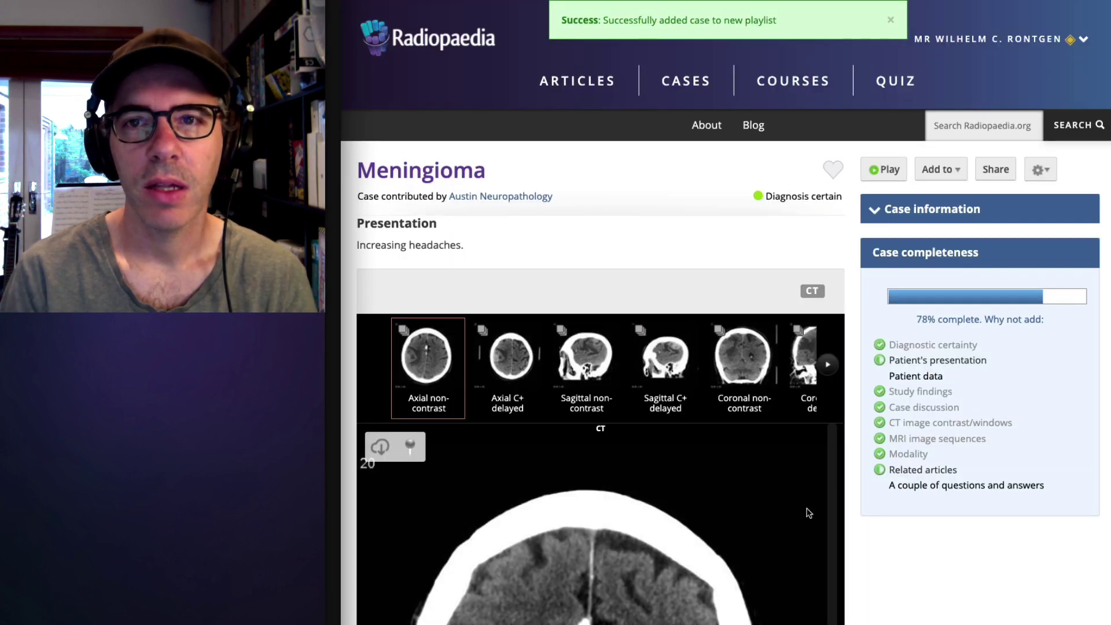
- Open the Tutorial 1 playlist from your profile's playlist listing
click(995, 38)
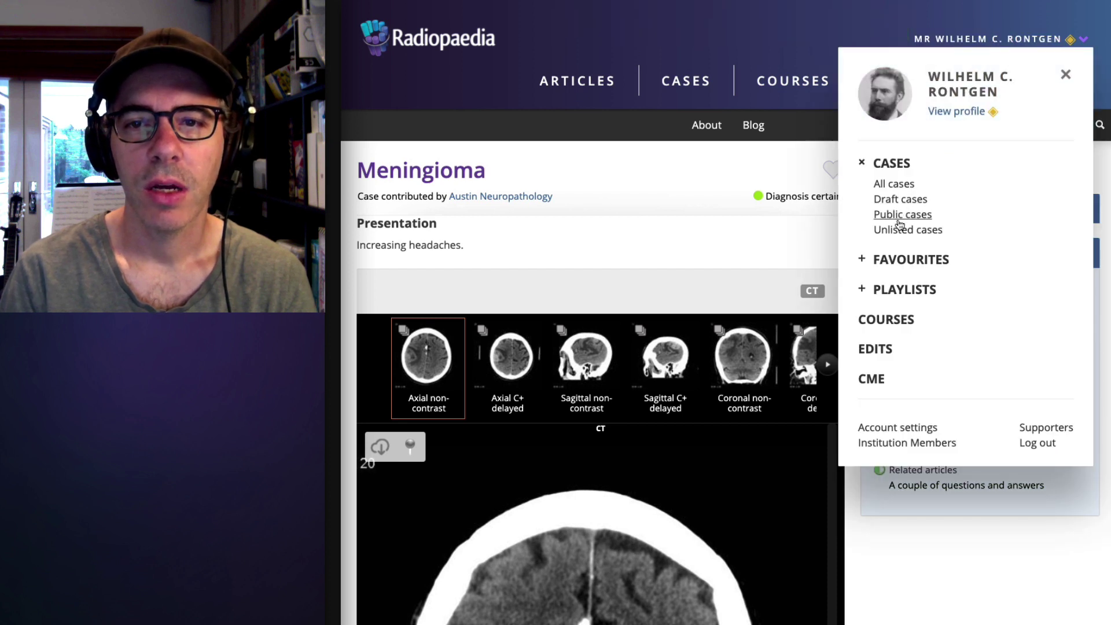
click(903, 290)
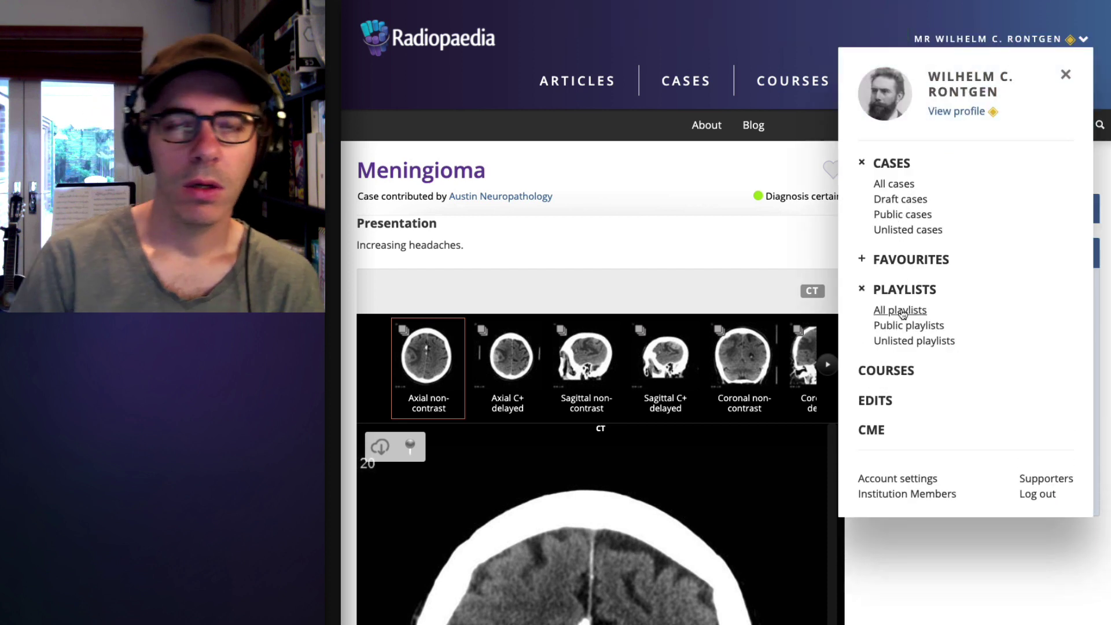
click(903, 311)
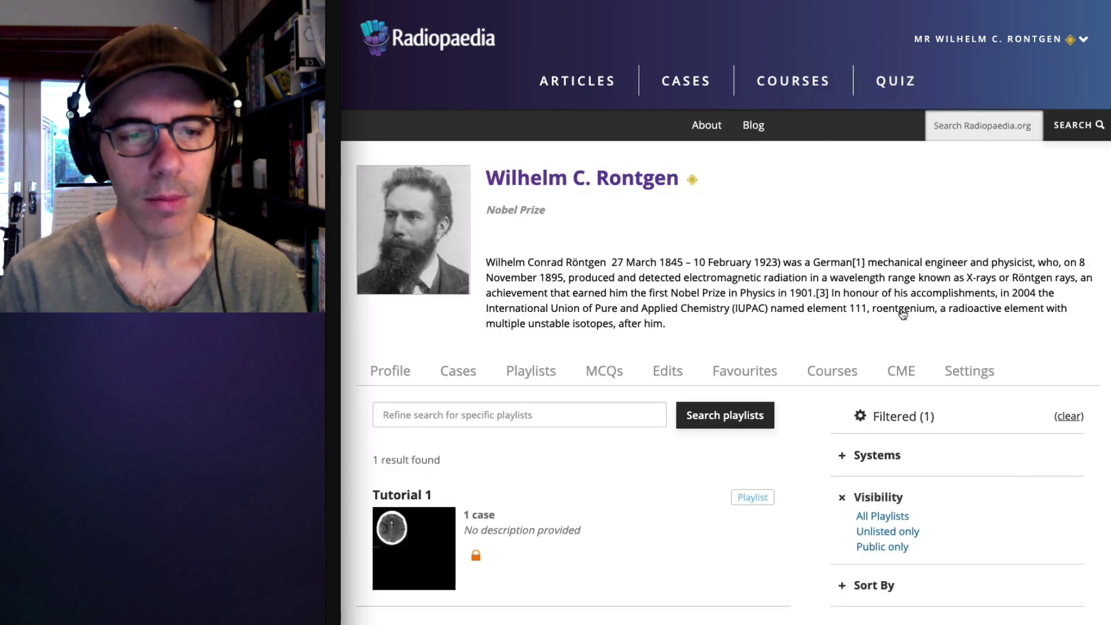
click(422, 547)
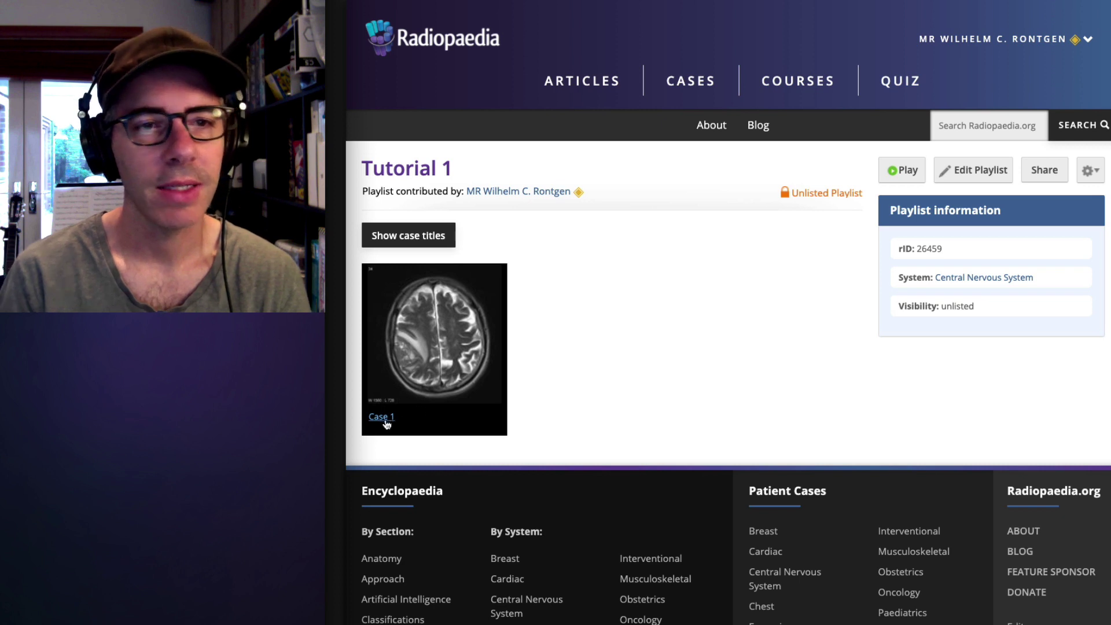
- Search 'glioblastoma' and add the first Glioblastoma case to Tutorial 1
click(977, 127)
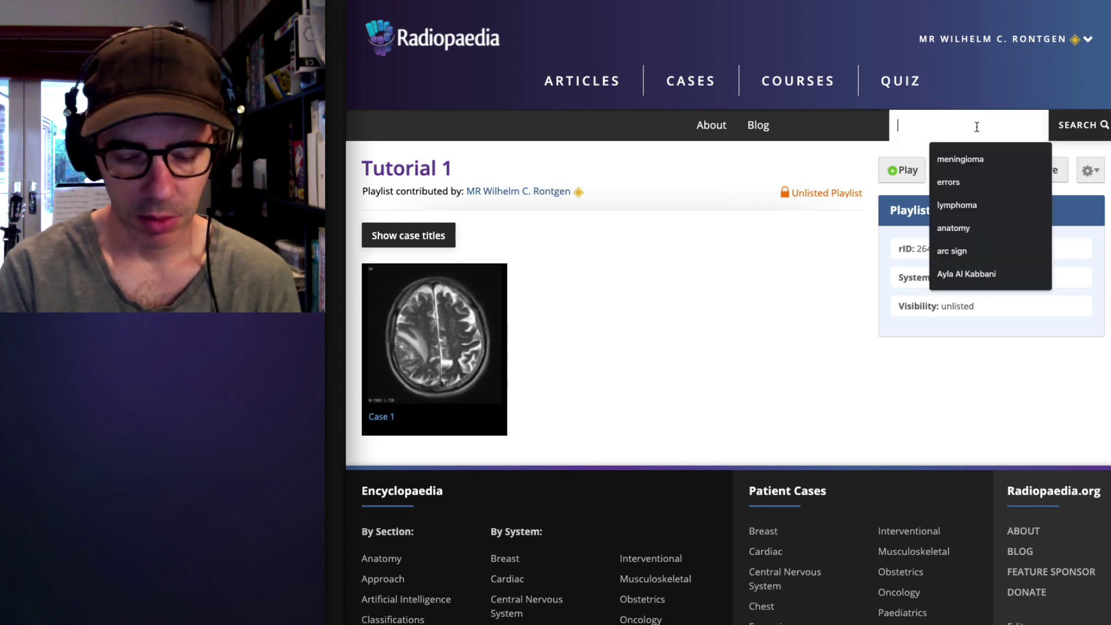
text(glio)
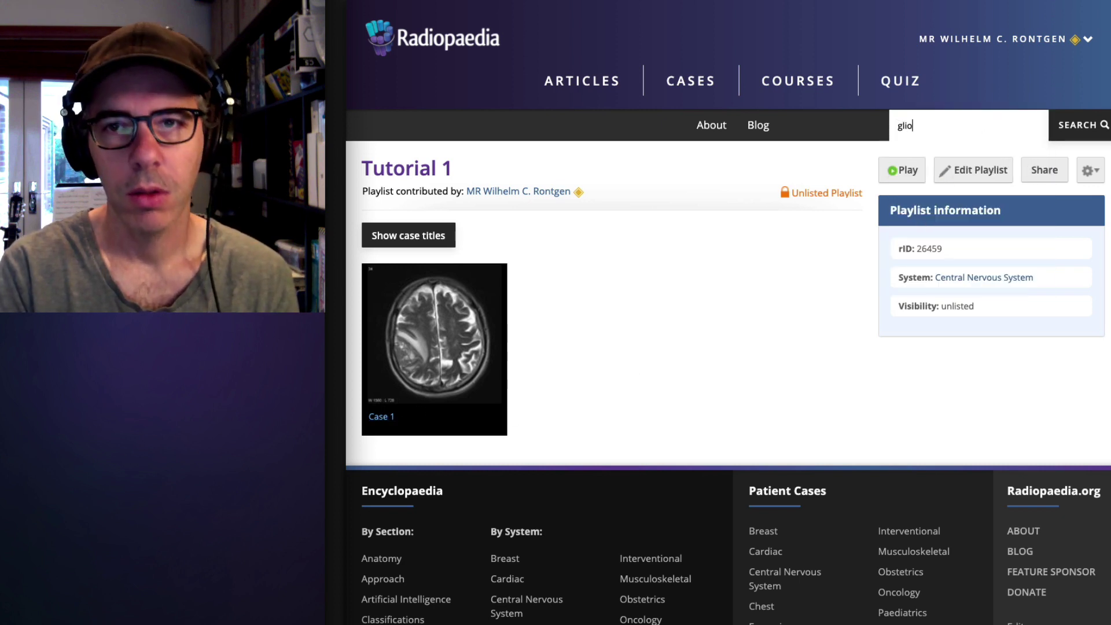
text(blastoma)
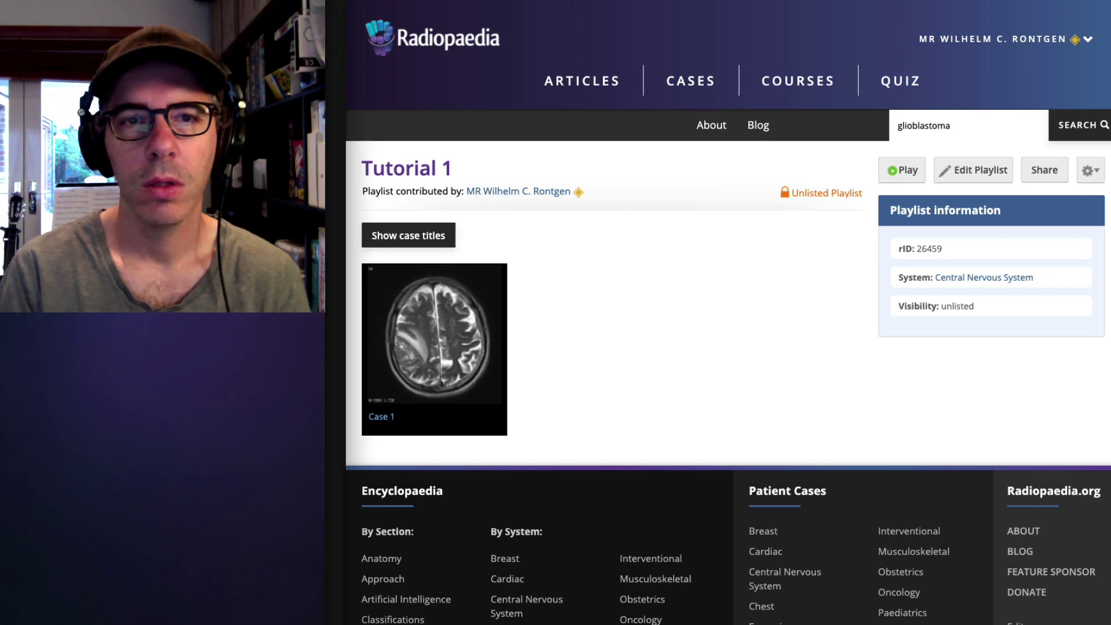
key(Return)
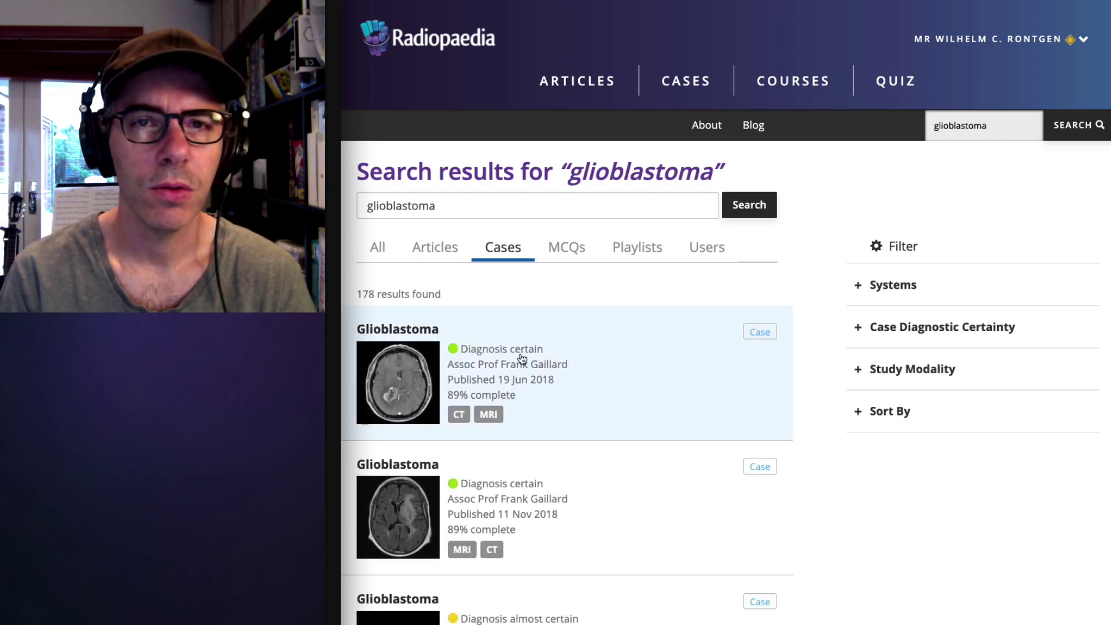
click(522, 359)
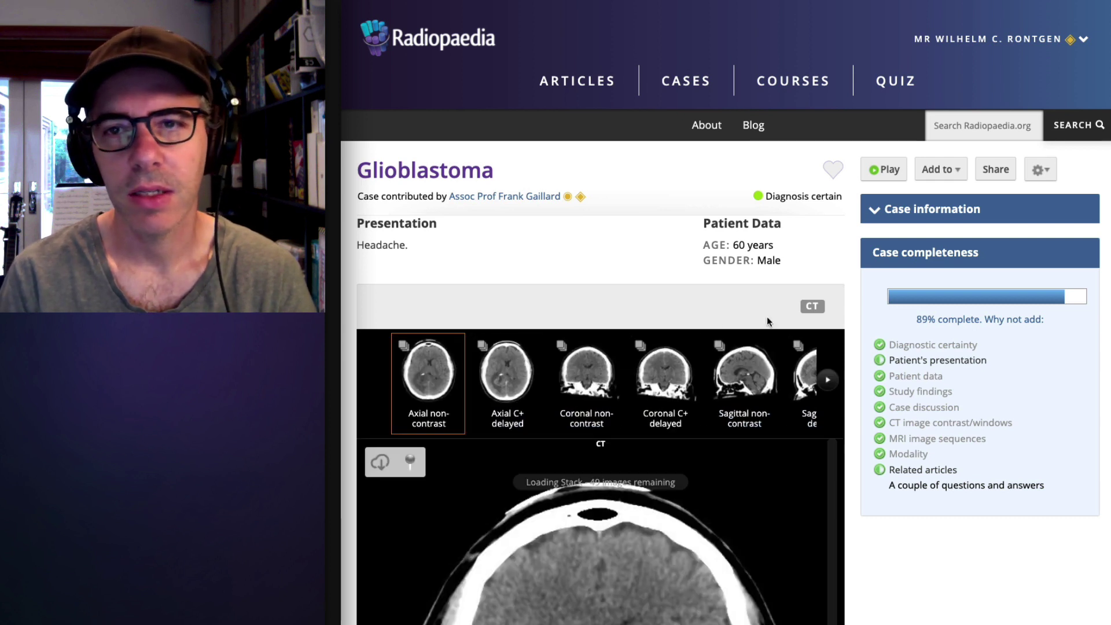
click(958, 173)
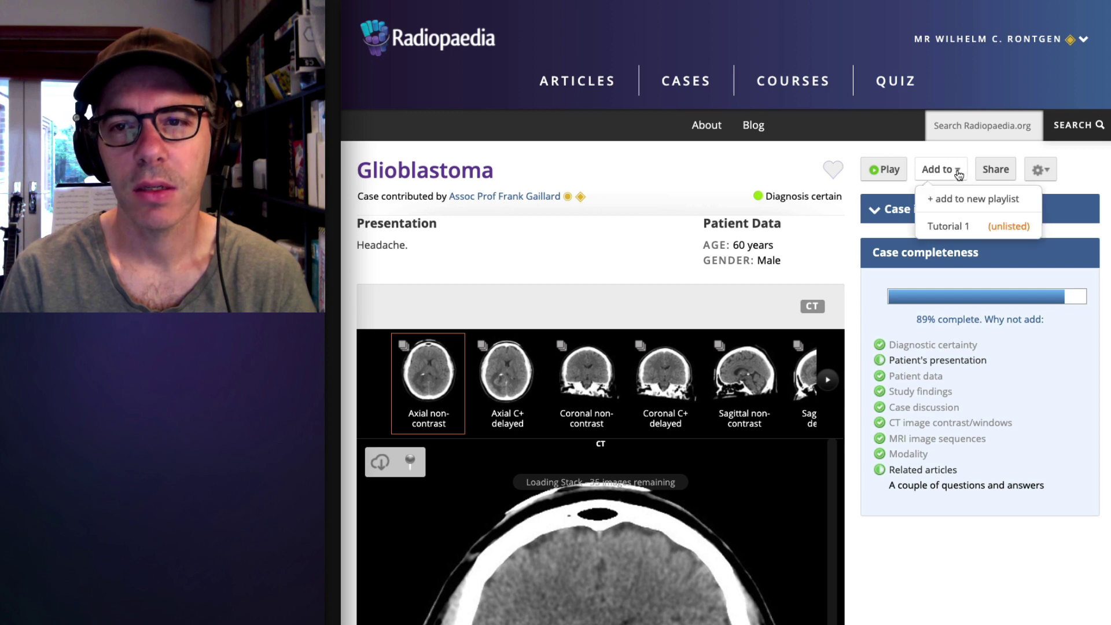
click(958, 229)
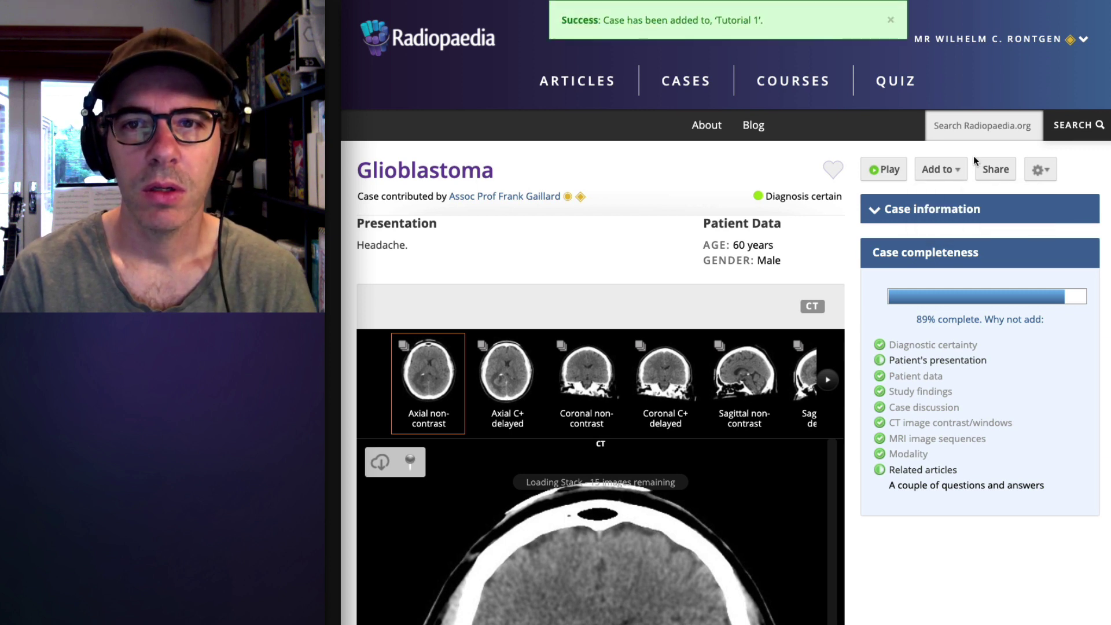
- Search 'cns lymphoma', open the first CNS lymphoma case and add it to Tutorial 1
click(972, 126)
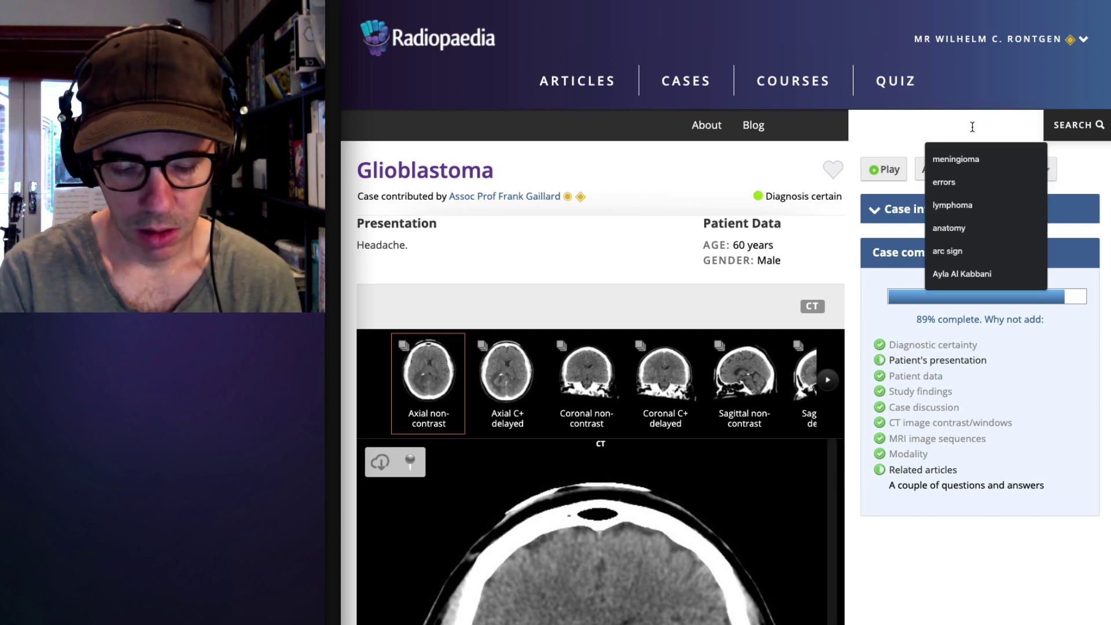
text(cns lymphoma)
key(Return)
click(567, 360)
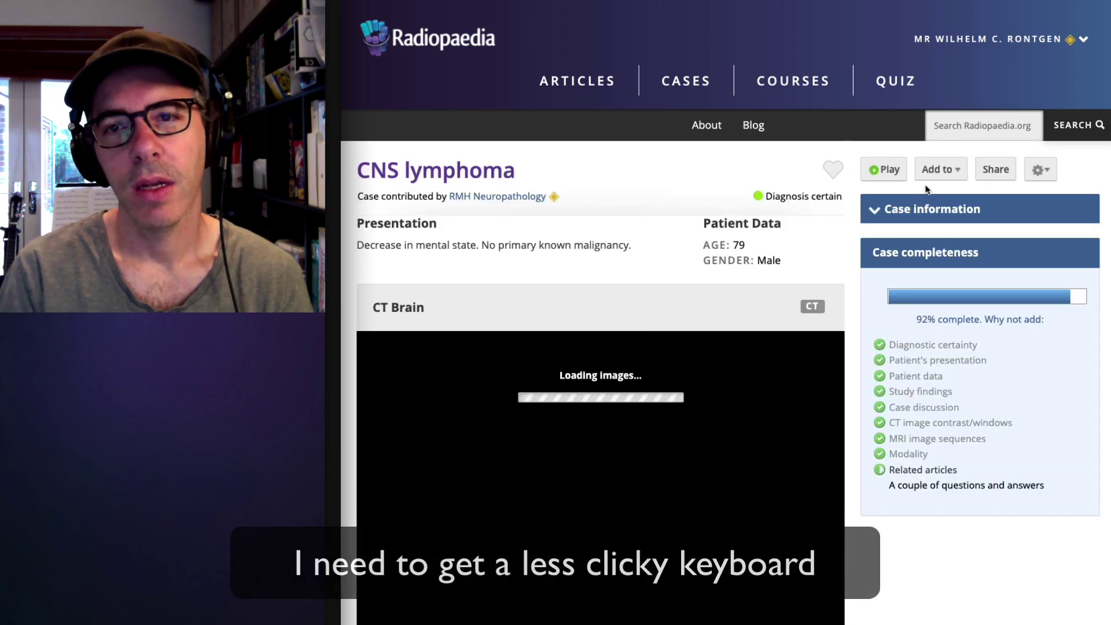
click(941, 169)
double_click(968, 225)
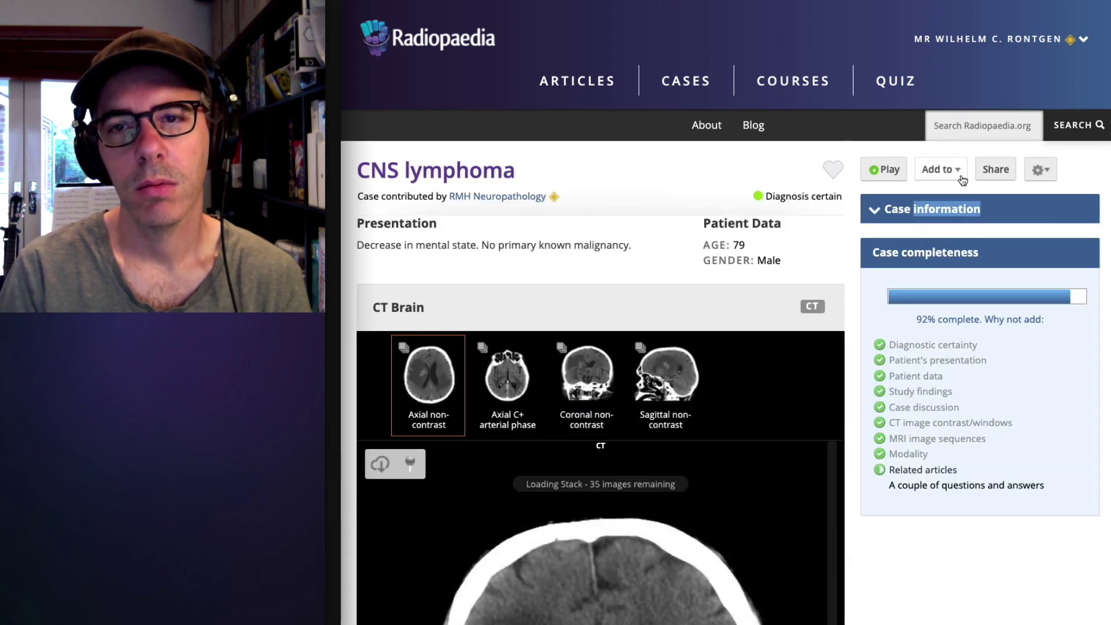
click(960, 177)
click(965, 222)
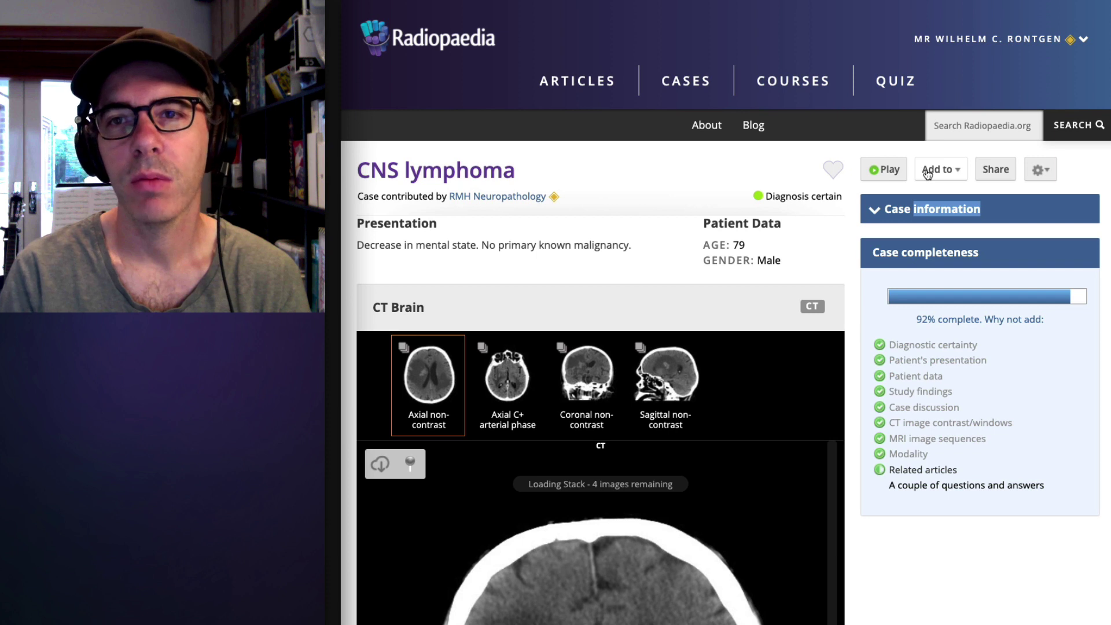
- Open Tutorial 1 from All playlists in edit mode, showing Meningioma, Glioblastoma and CNS lymphoma
click(1013, 40)
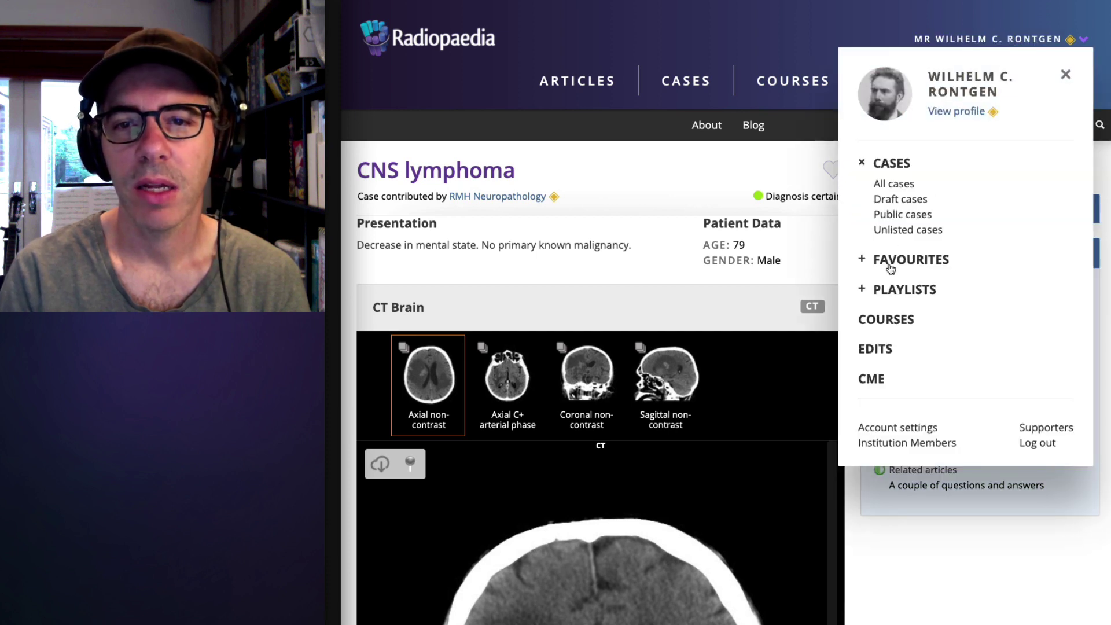
click(891, 290)
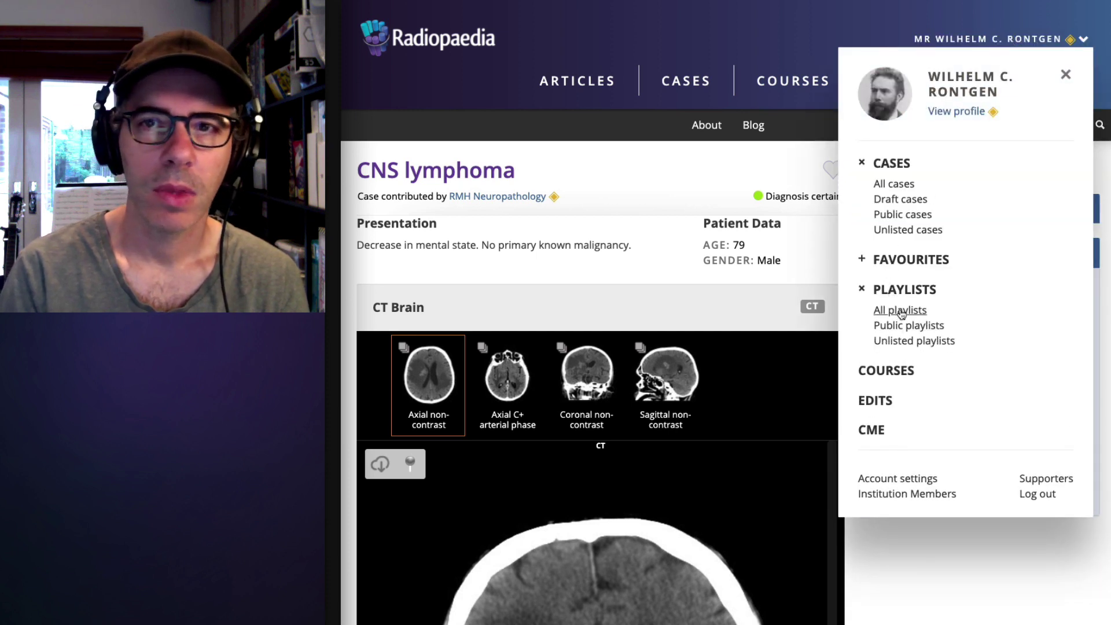
click(900, 311)
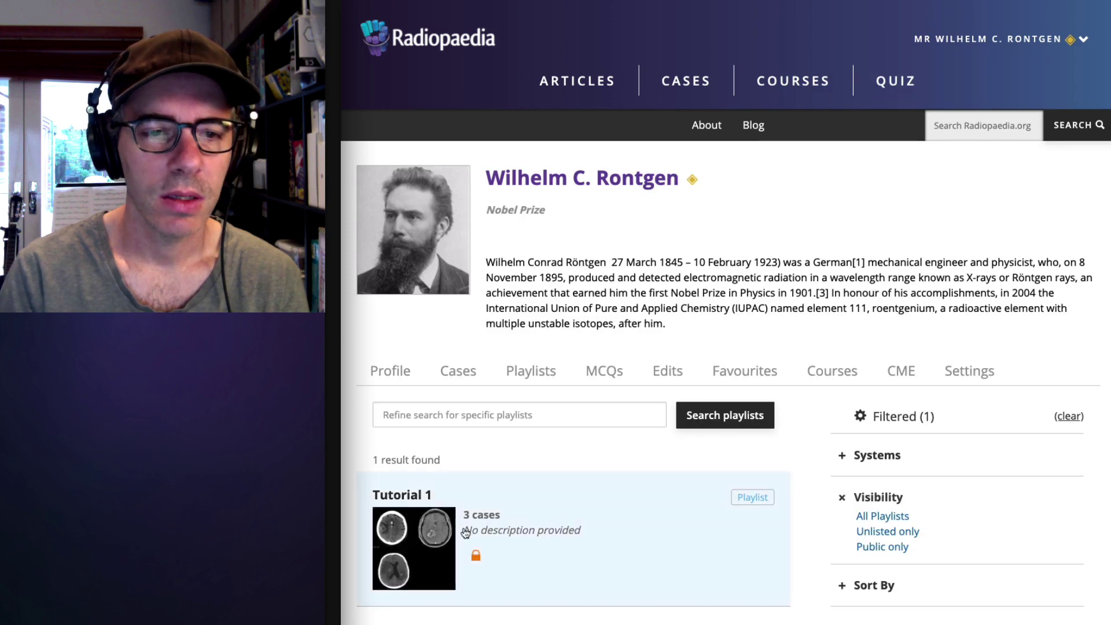
click(486, 540)
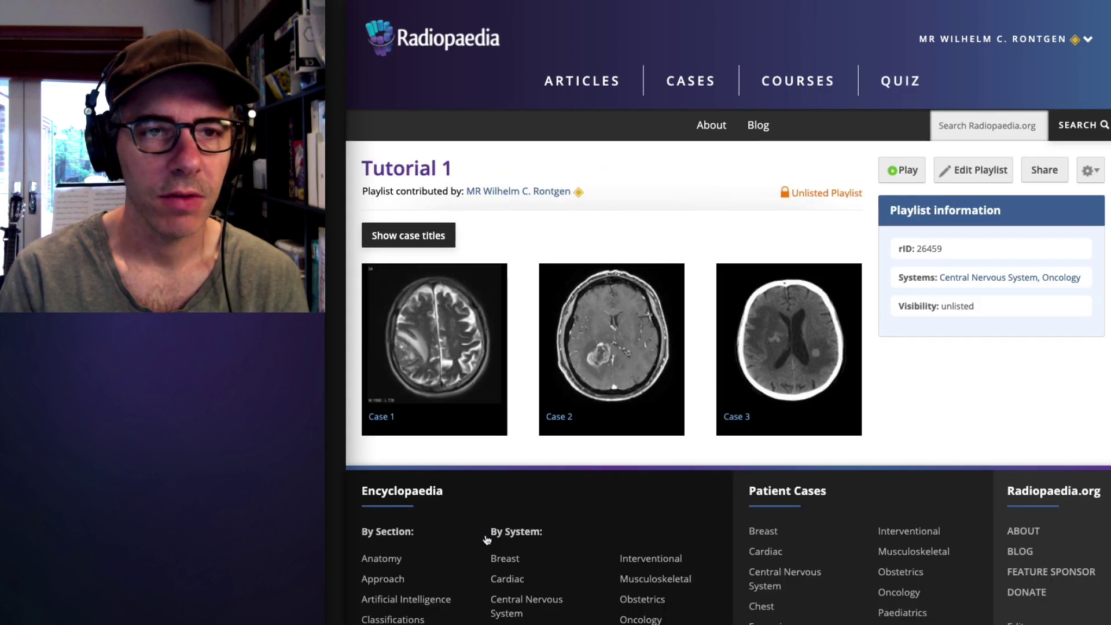
click(979, 173)
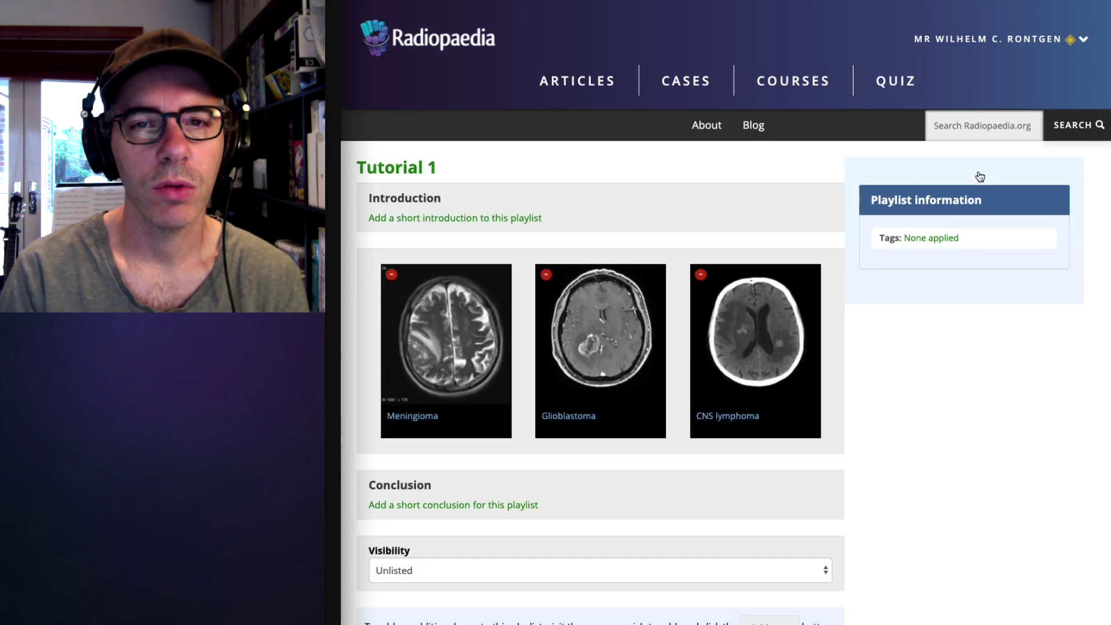
- Give Tutorial 1 the saved introduction 'This is an intro text'
click(518, 218)
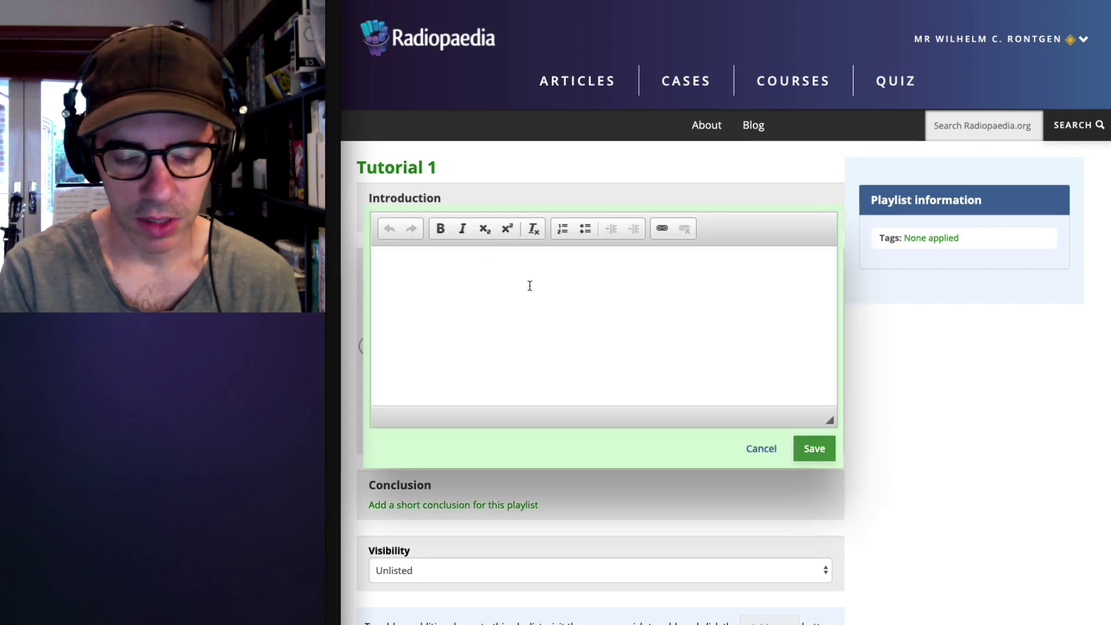
text(This is an intro text)
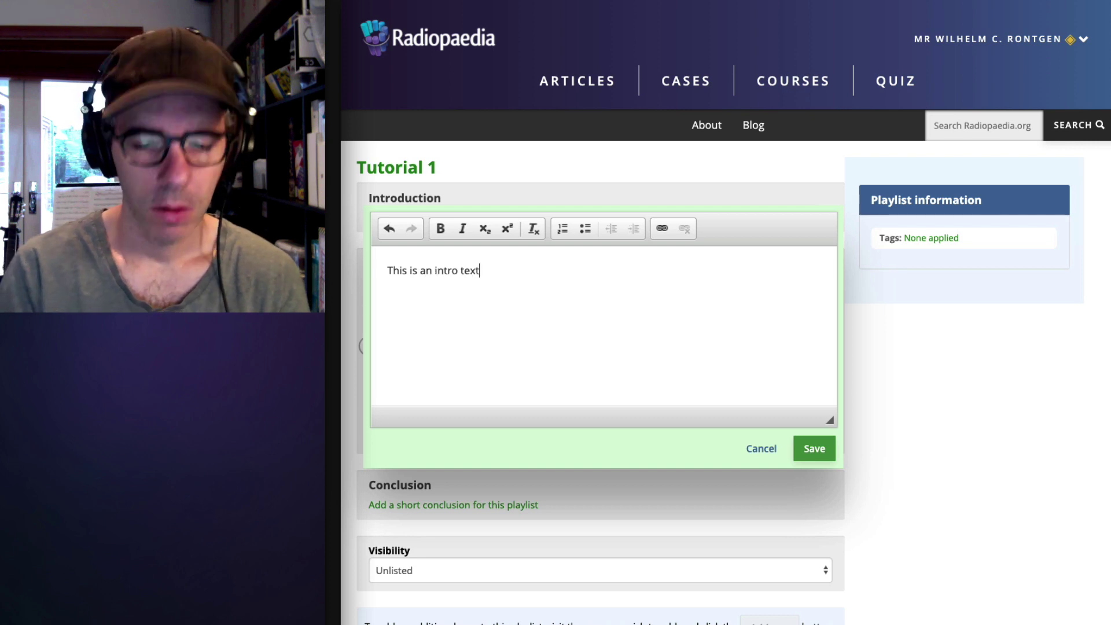
click(806, 451)
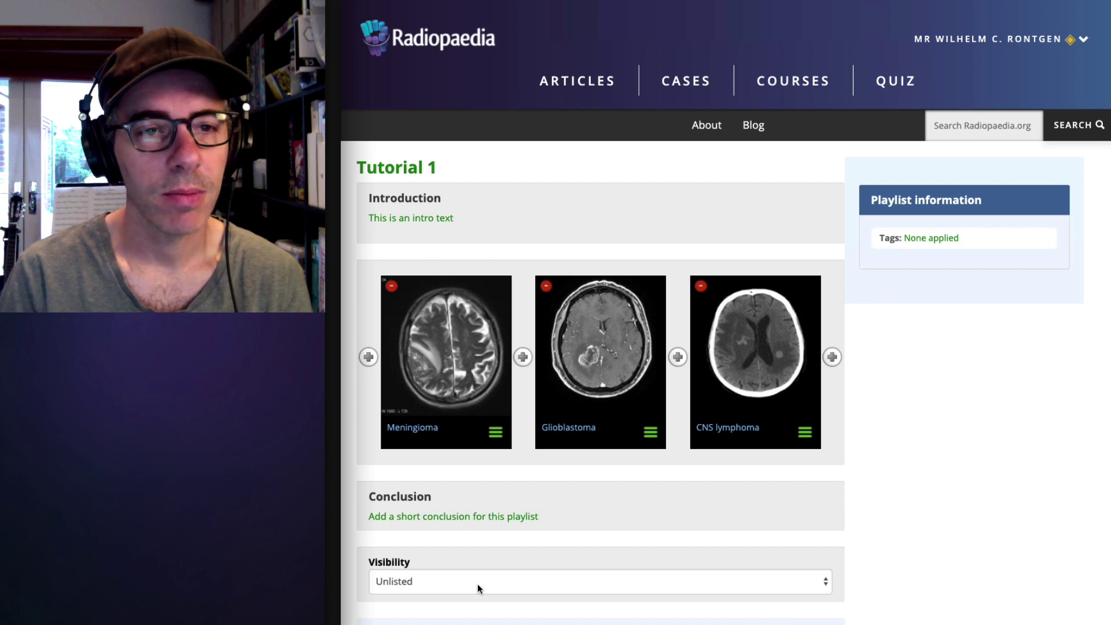
mouse_move(427, 351)
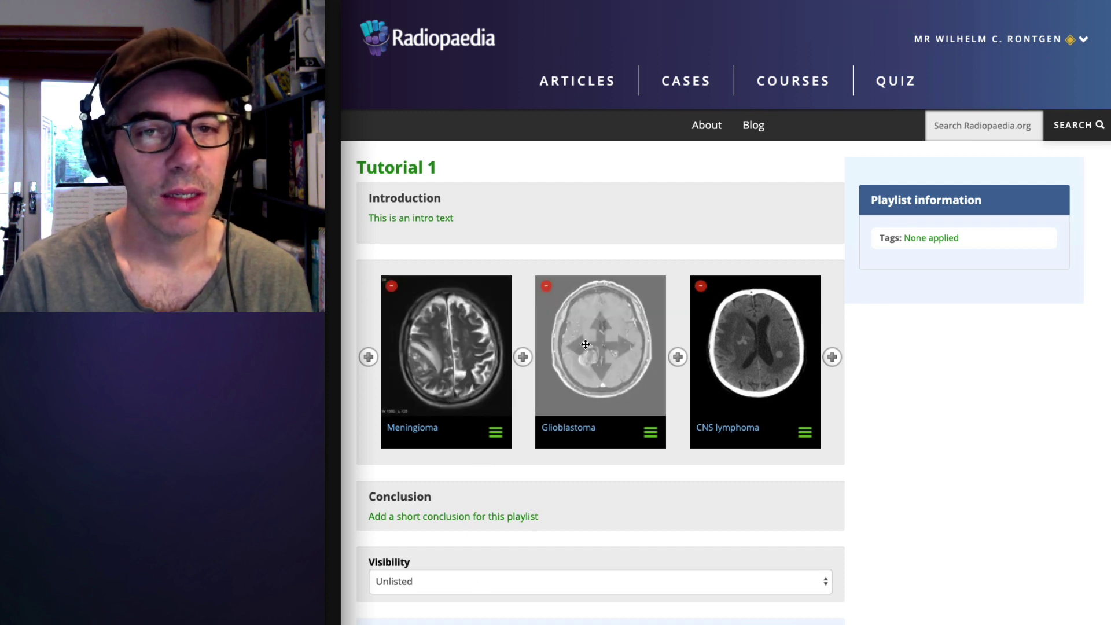
- Move CNS lymphoma into the second slot and hide the Meningioma case's CT images
drag(732, 343, 584, 359)
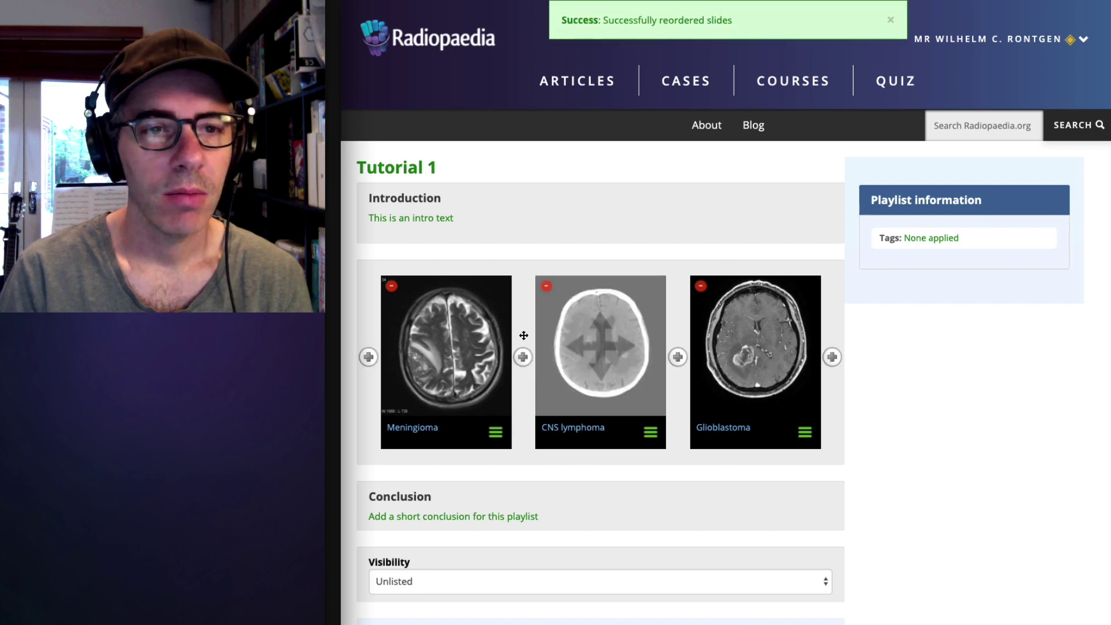
mouse_move(500, 407)
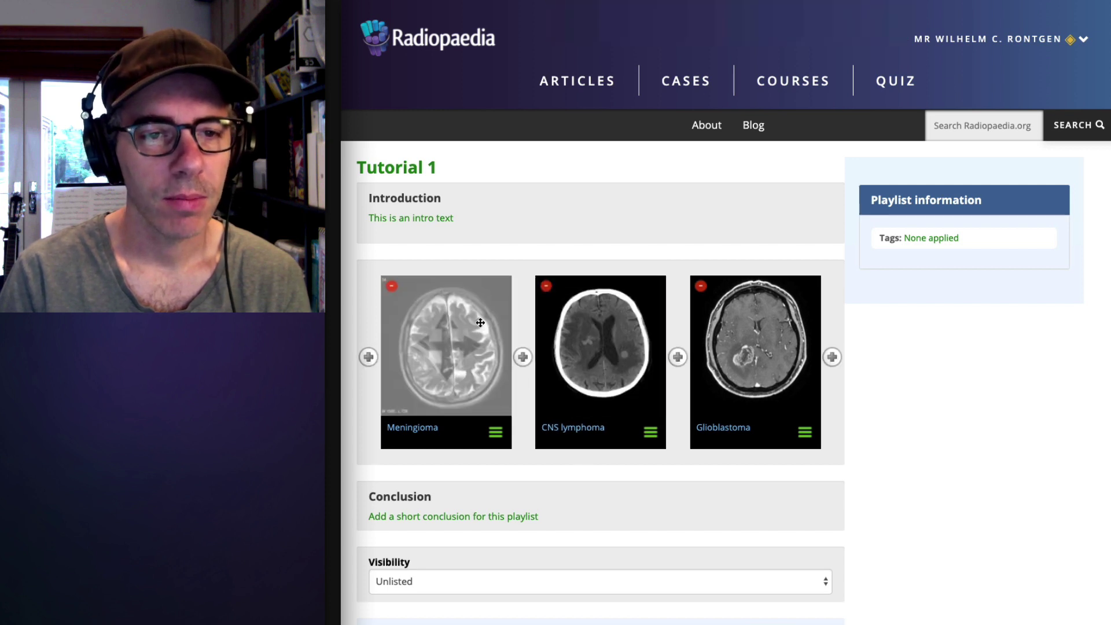
click(498, 435)
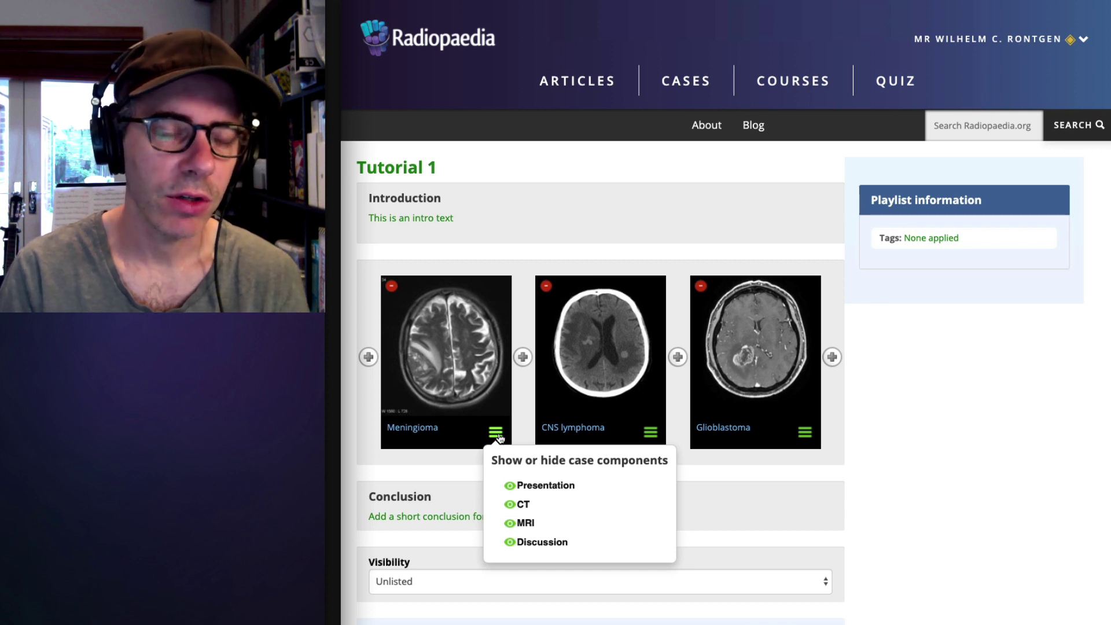
click(510, 504)
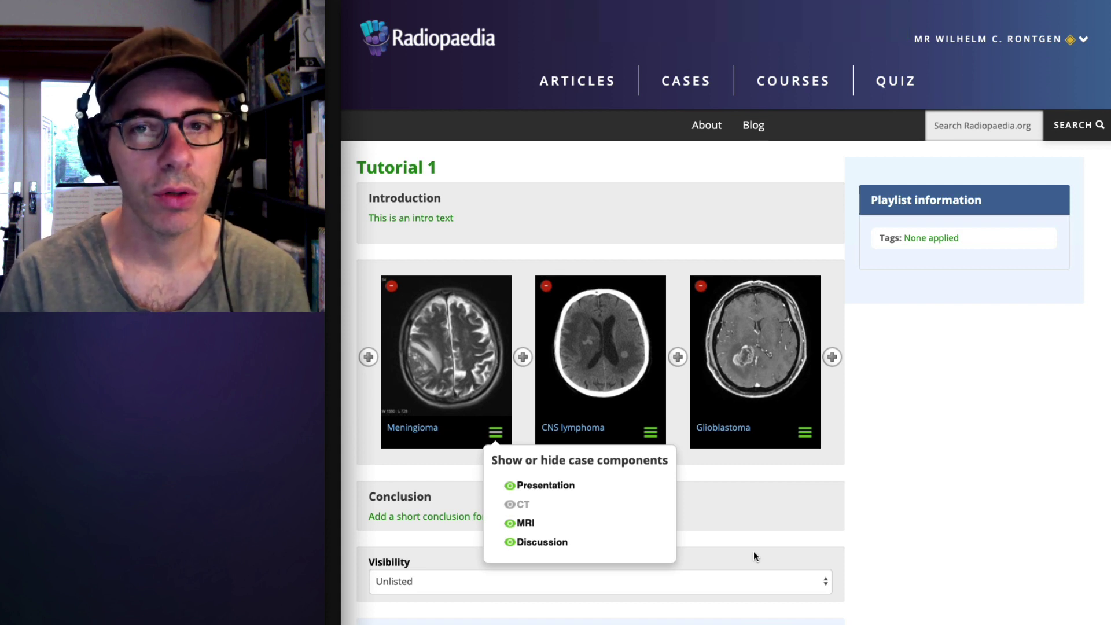
- Hide CNS lymphoma's Pathology section and bring up Glioblastoma's component toggles
click(650, 432)
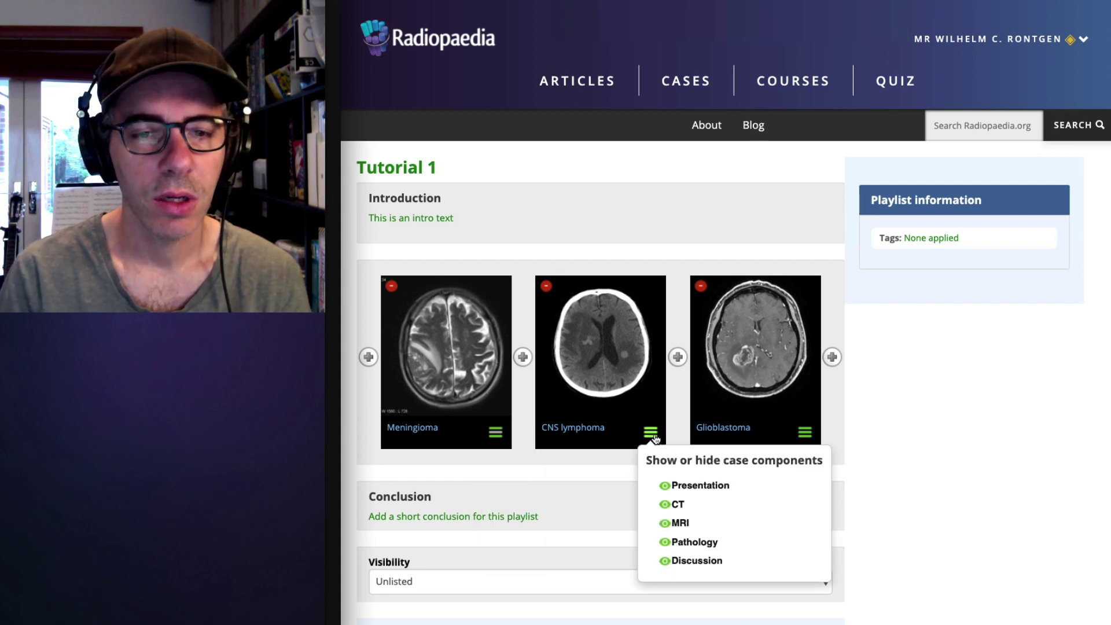
click(670, 541)
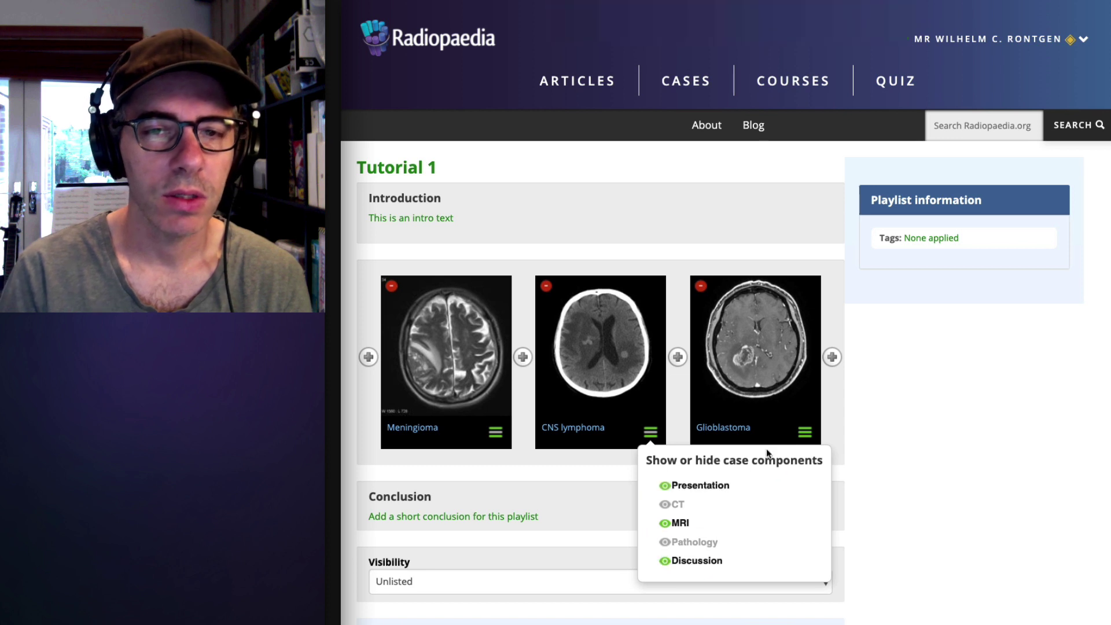
click(805, 433)
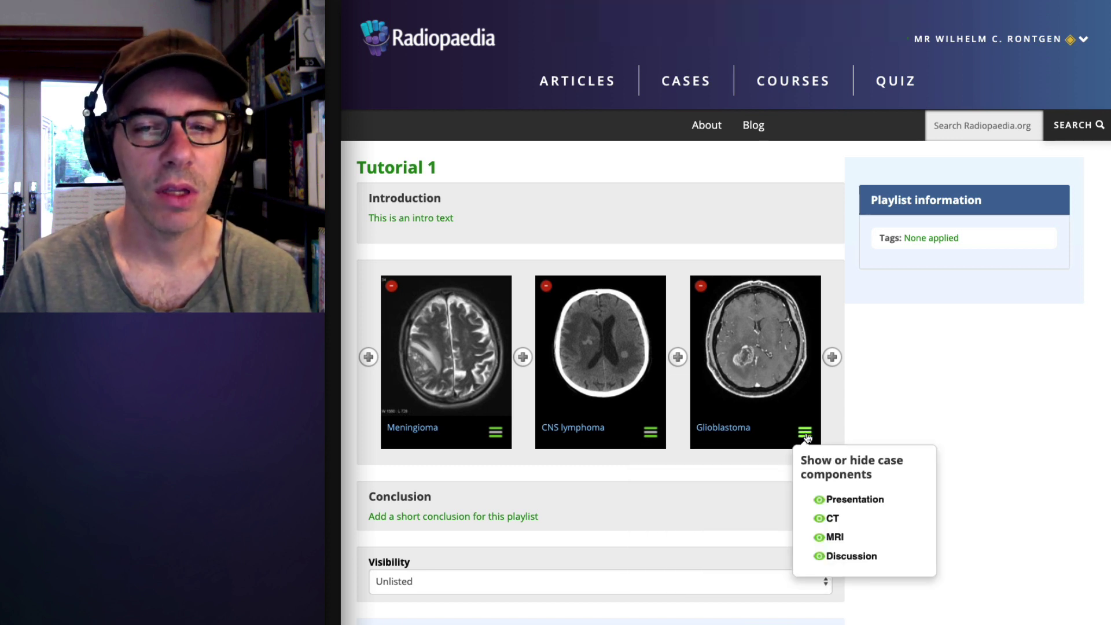
- Hide Glioblastoma's CT and save the playlist title as 'Tutorial 1 - MRI CNS'
click(829, 520)
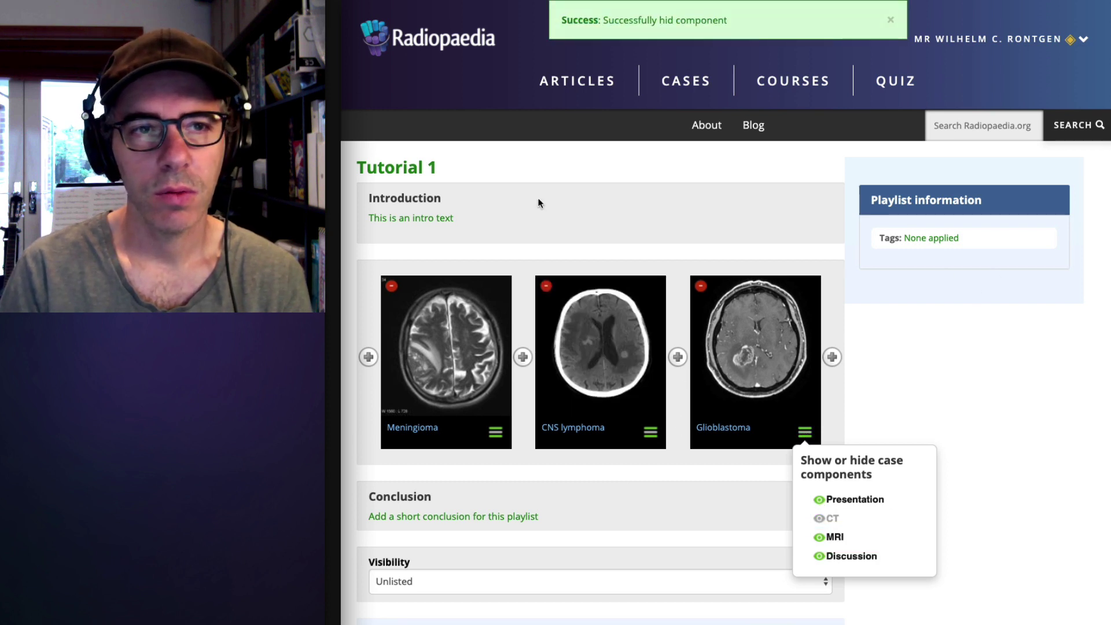
click(418, 165)
text(-)
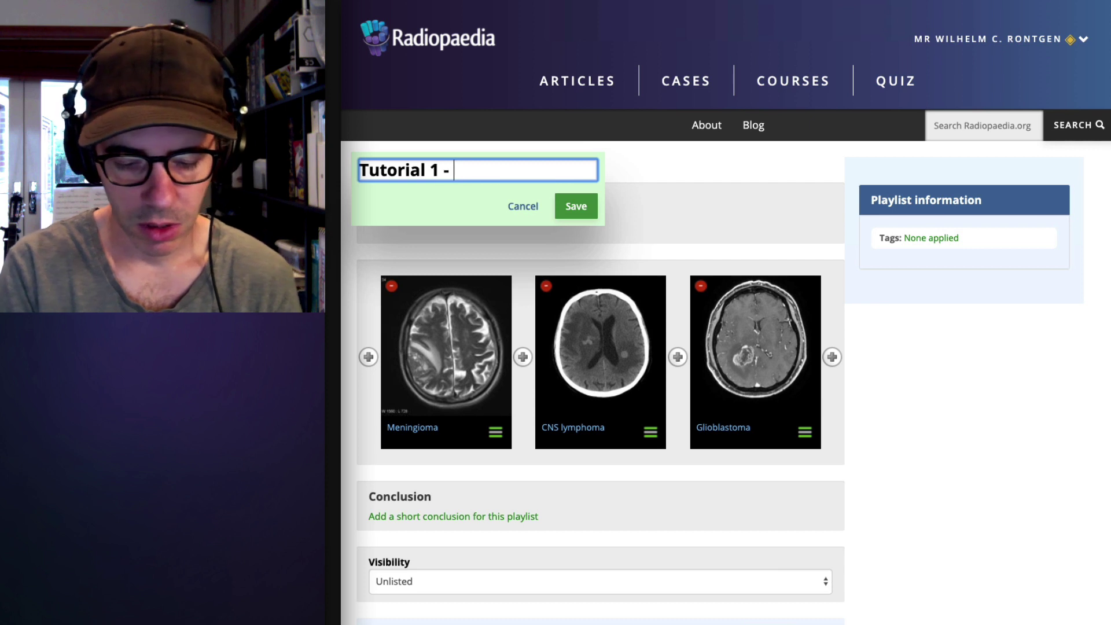
text( MRI CNS)
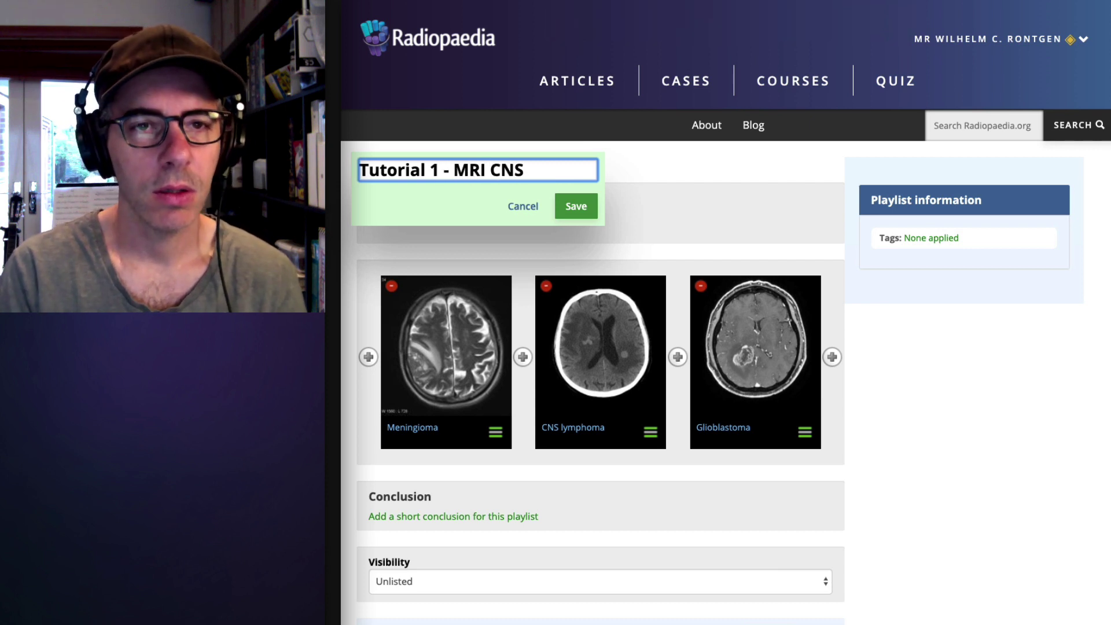
click(574, 203)
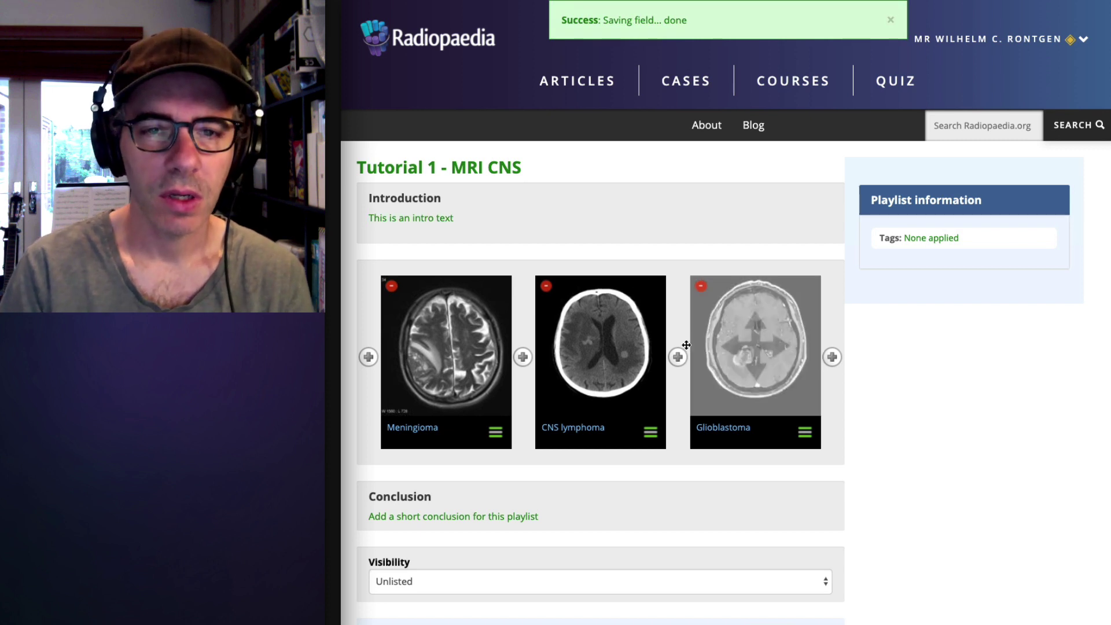
click(679, 357)
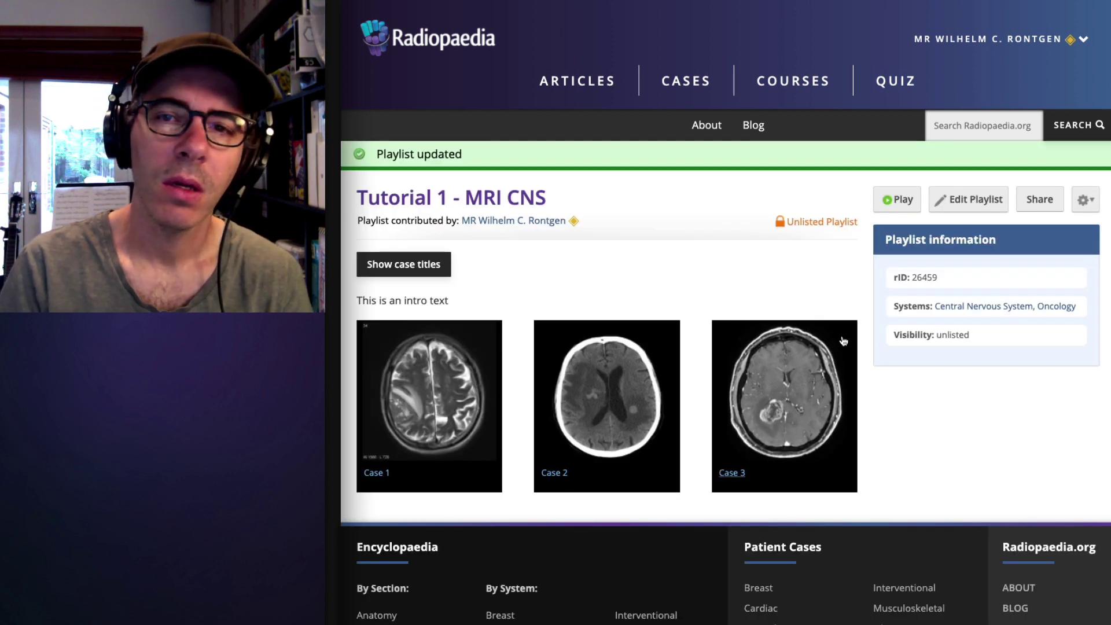
- Play the playlist full-screen, scroll the Meningioma MRI stack, view its discussion, then advance
click(897, 201)
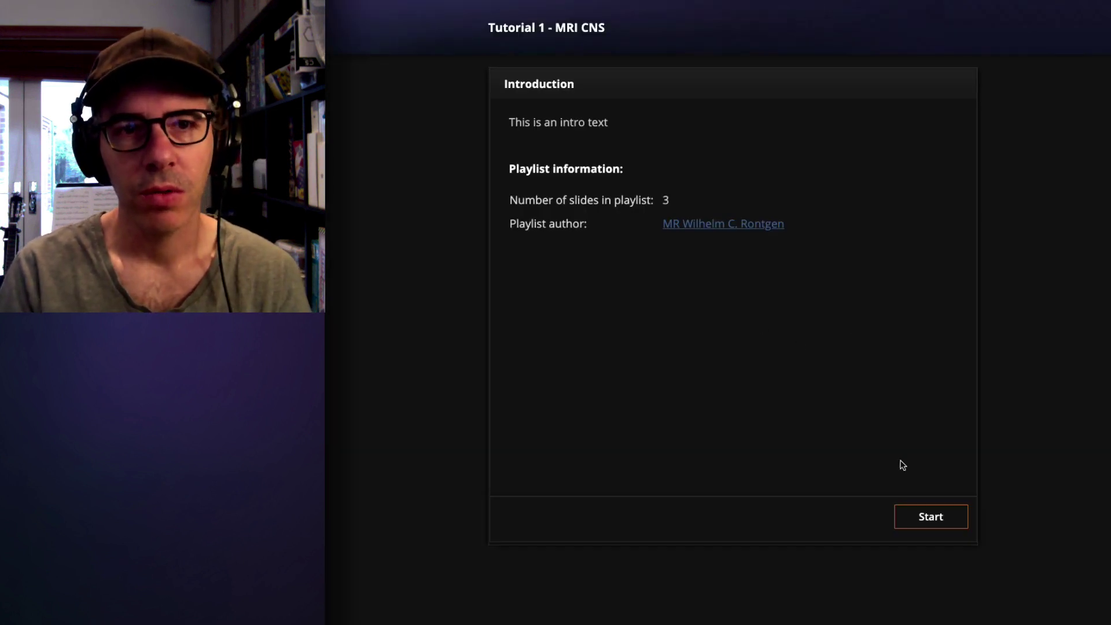
click(942, 520)
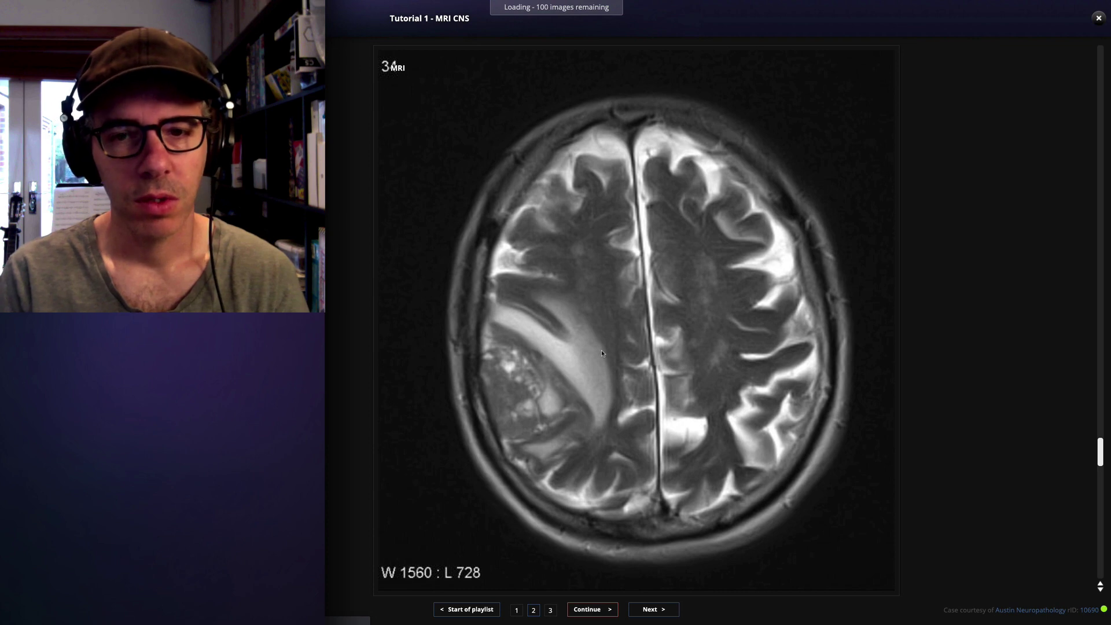
scroll(600, 350, down, 3)
scroll(600, 350, up, 10)
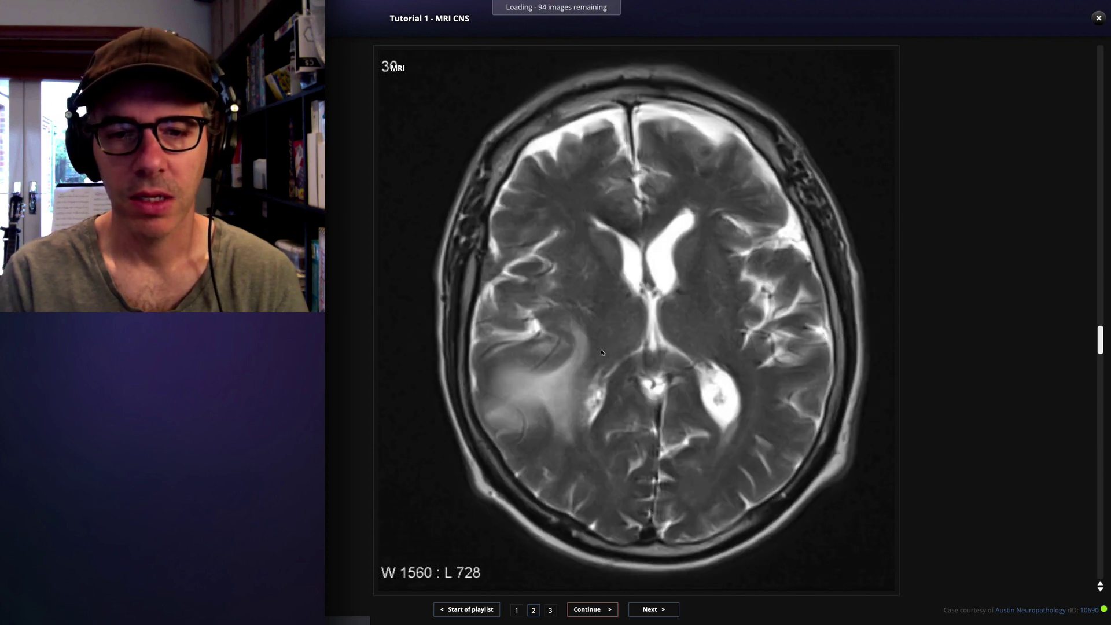
scroll(601, 351, down, 9)
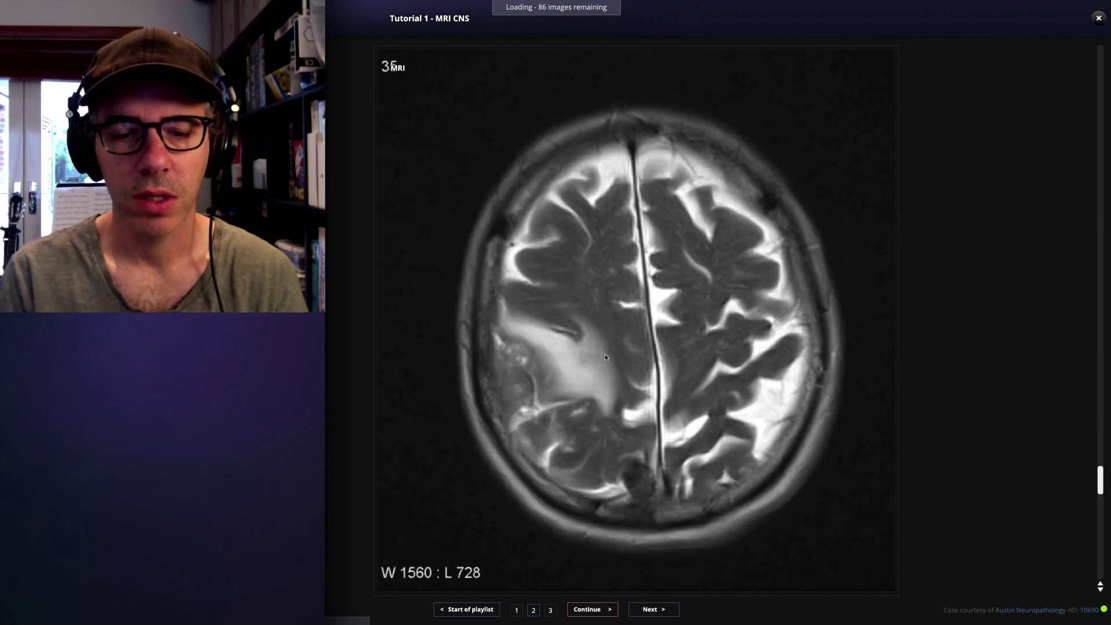
scroll(605, 358, up, 3)
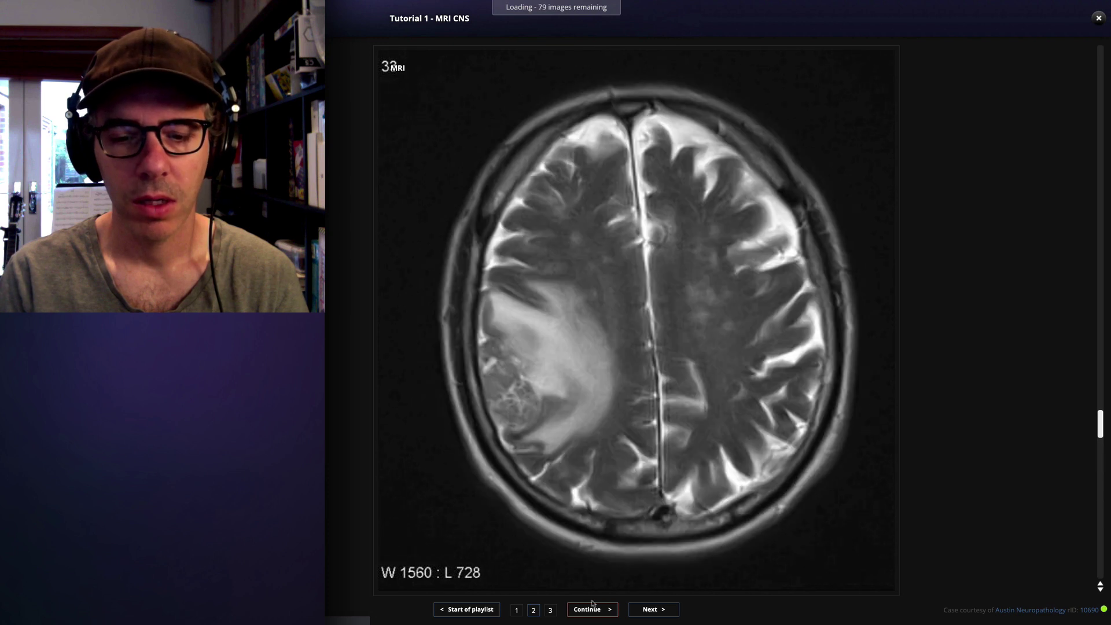
click(593, 608)
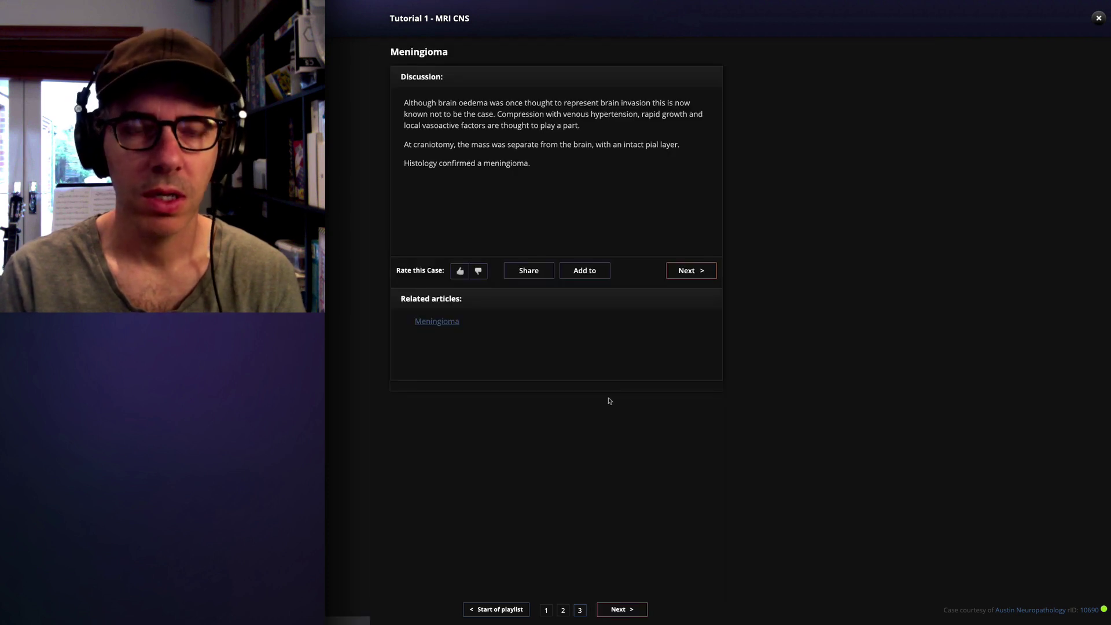
click(620, 613)
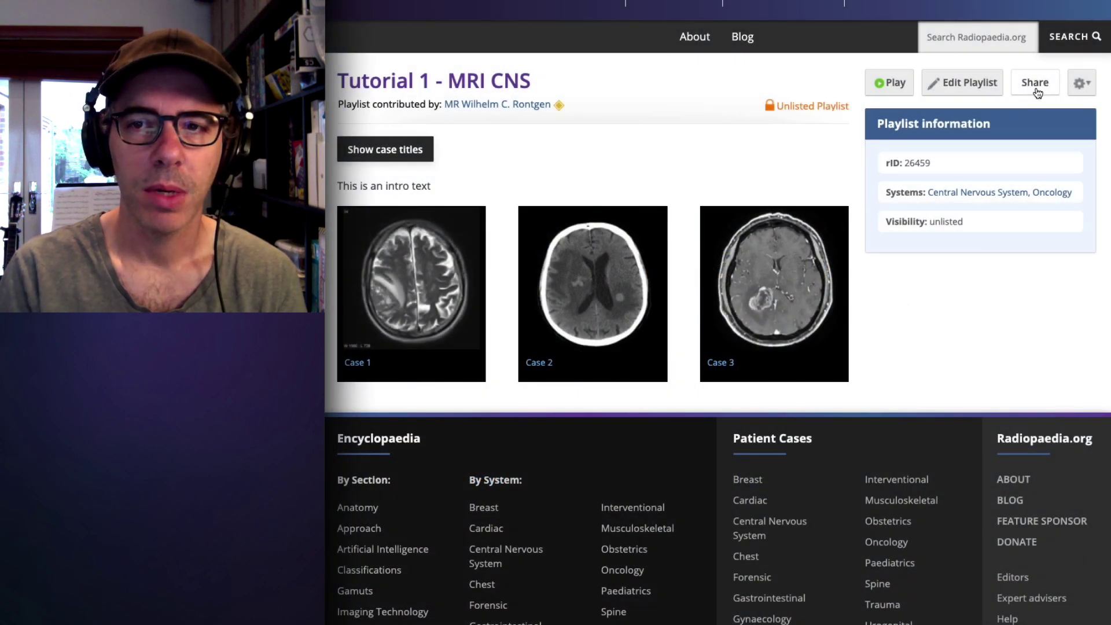
- Bring up the playlist's Share links and select the entire standard Playlist URL
click(1037, 85)
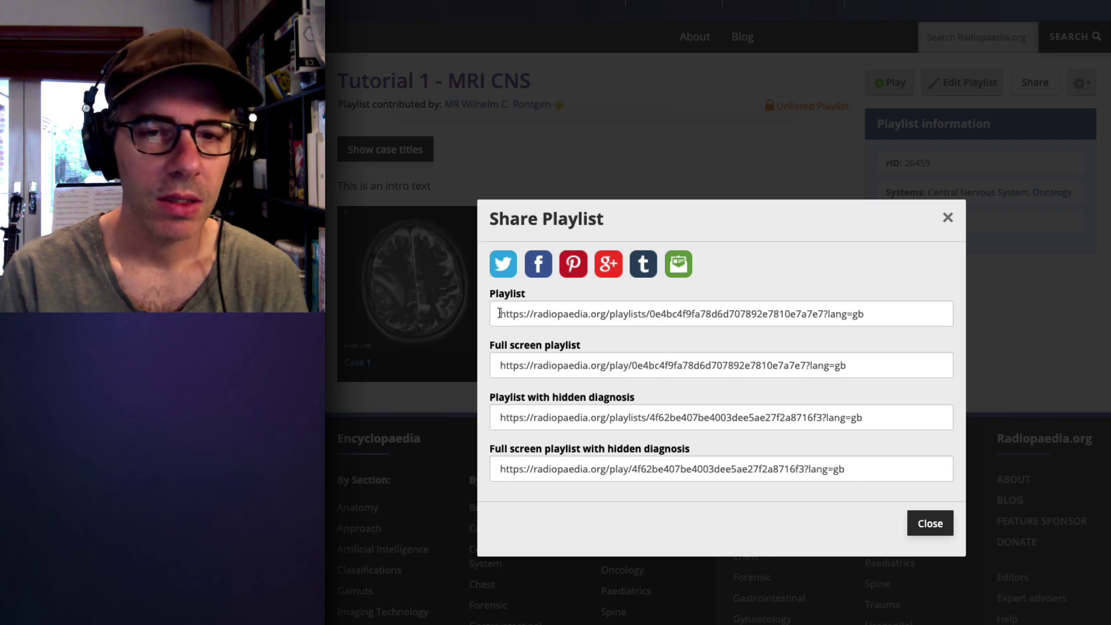
click(948, 218)
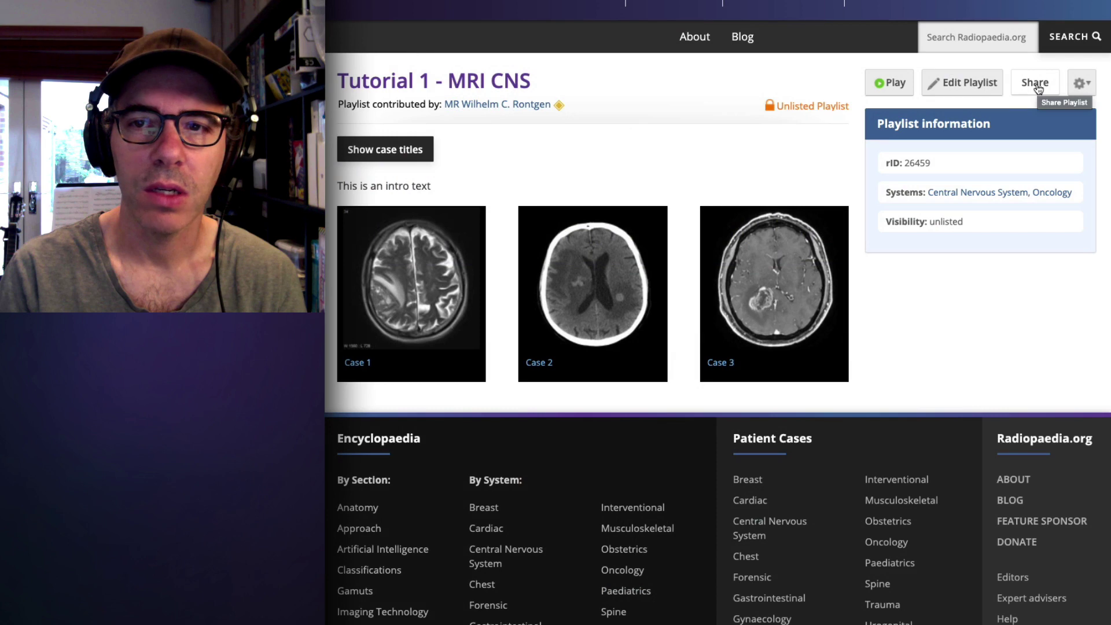
click(1035, 84)
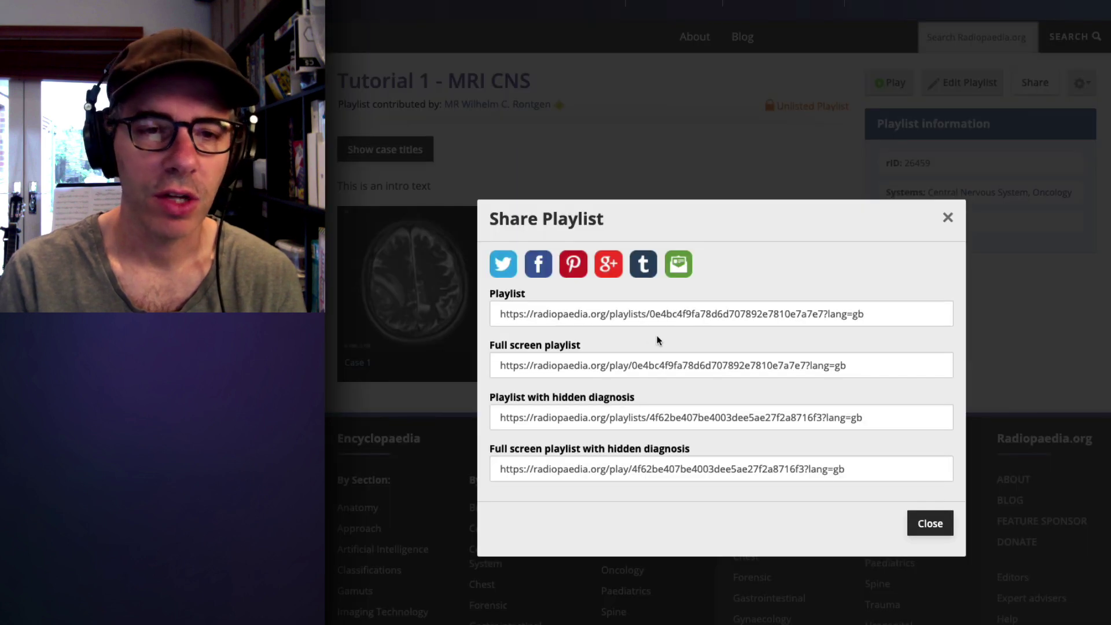
drag(499, 313, 793, 322)
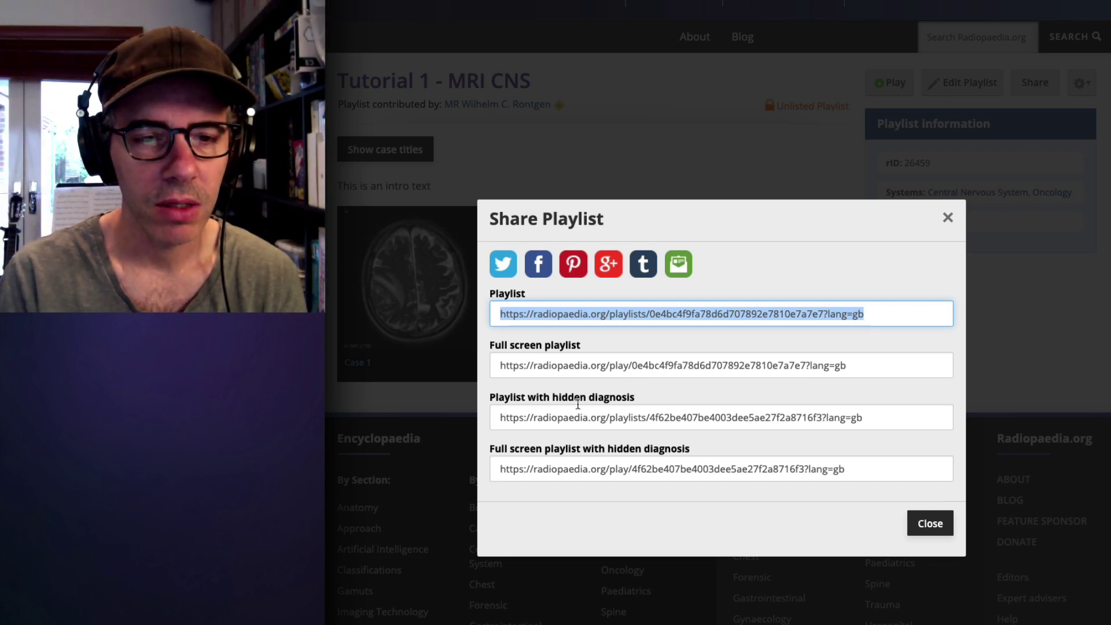
- Launch the full-screen hidden-diagnosis playlist, go to slide 2, then advance to the next case
click(498, 469)
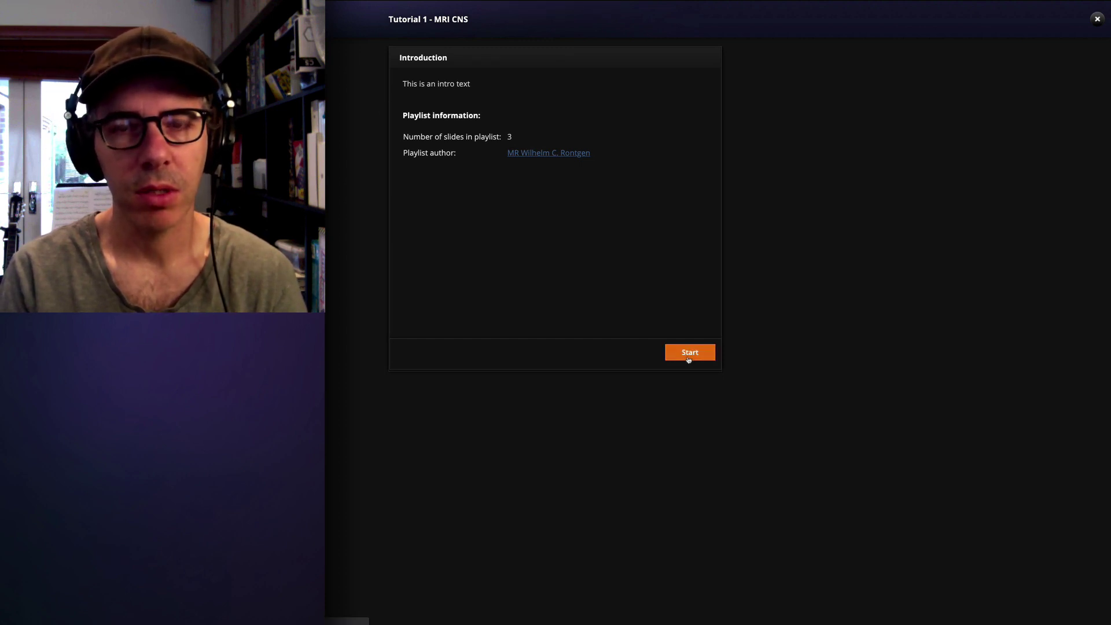
click(688, 357)
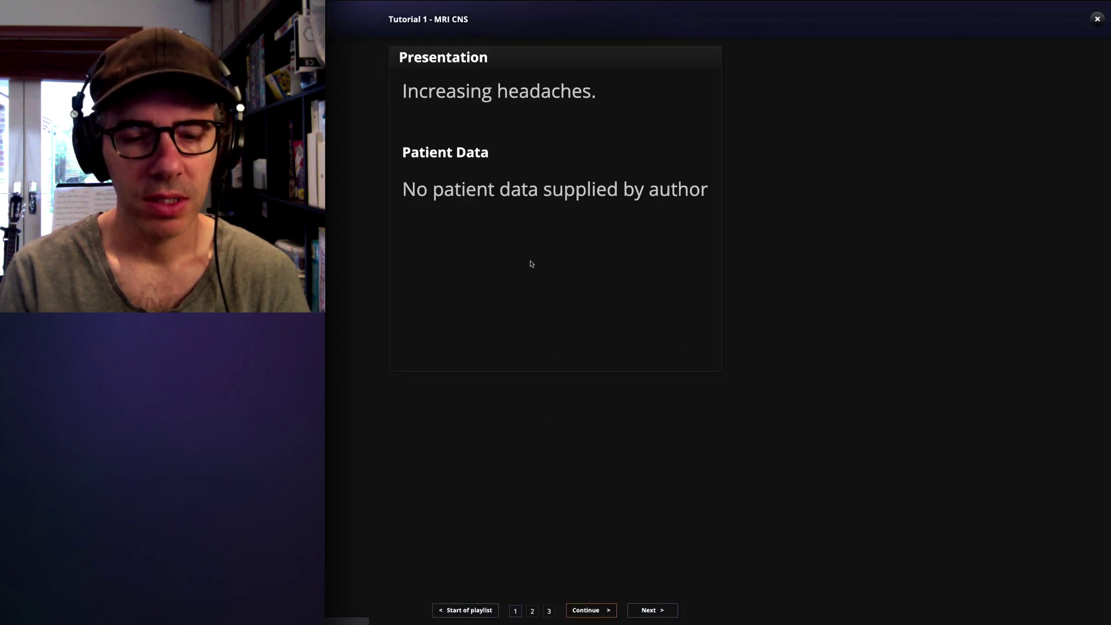
click(533, 611)
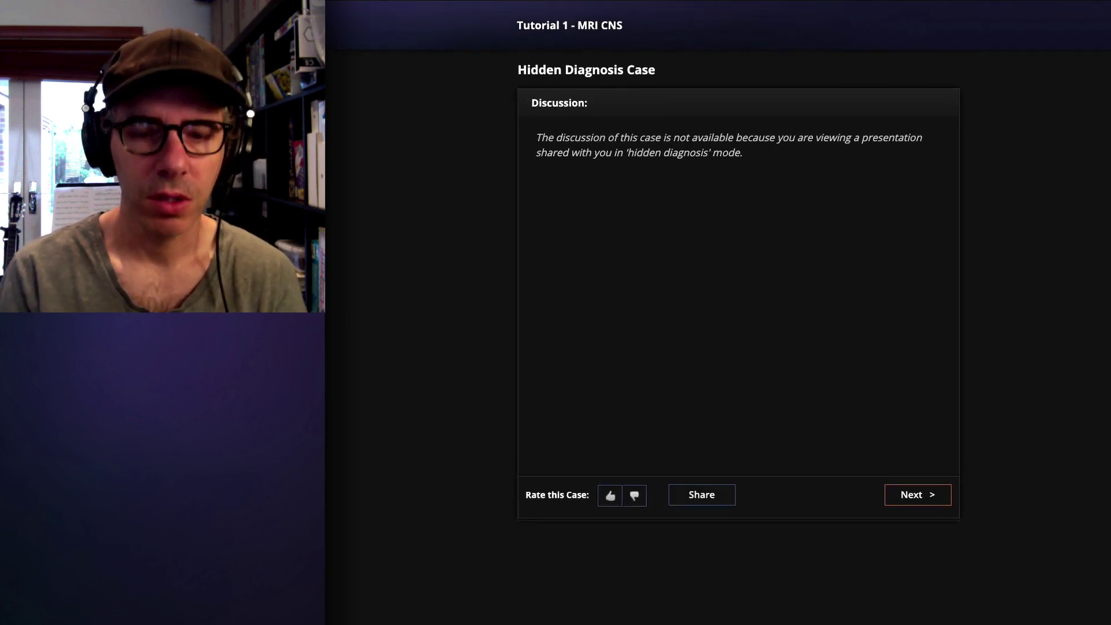
key(Right)
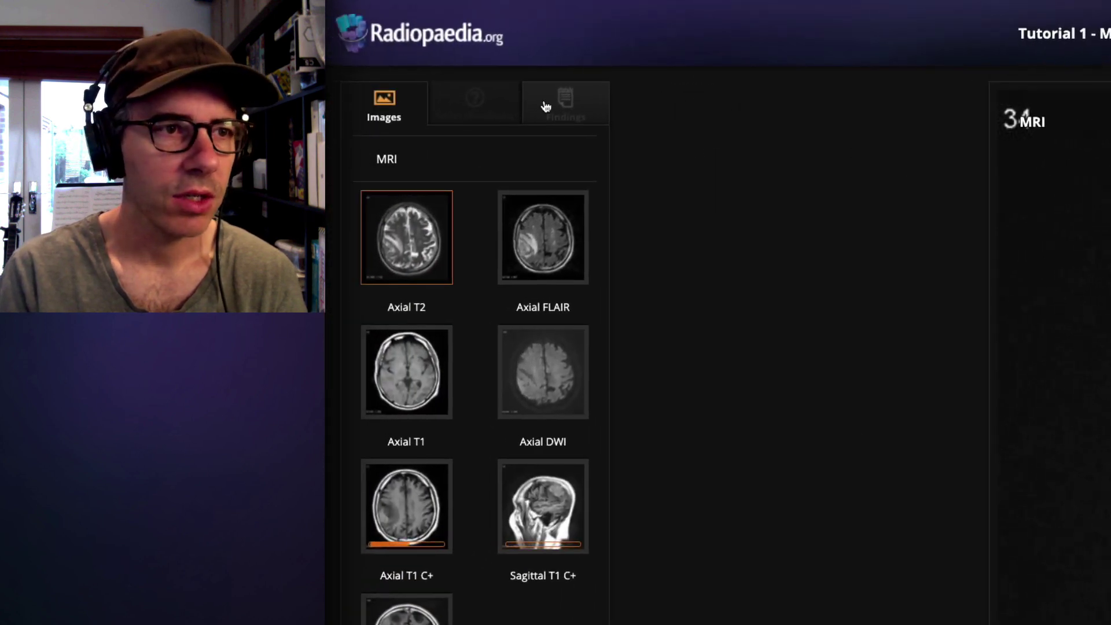
- Try viewing the current case's Findings tab in hidden-diagnosis mode
click(504, 103)
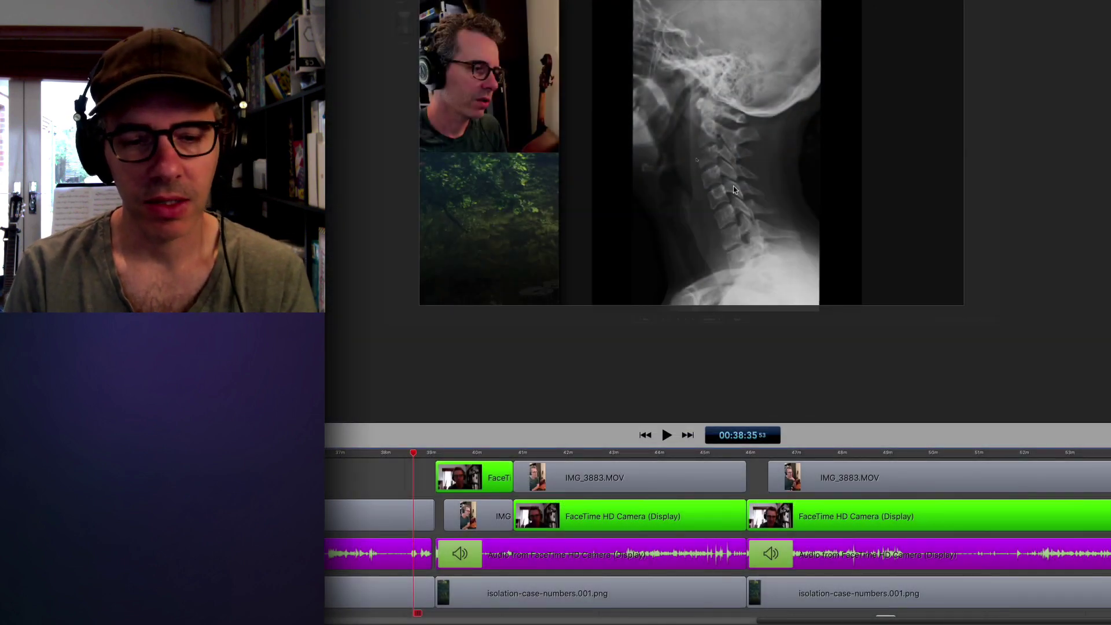
mouse_move(701, 558)
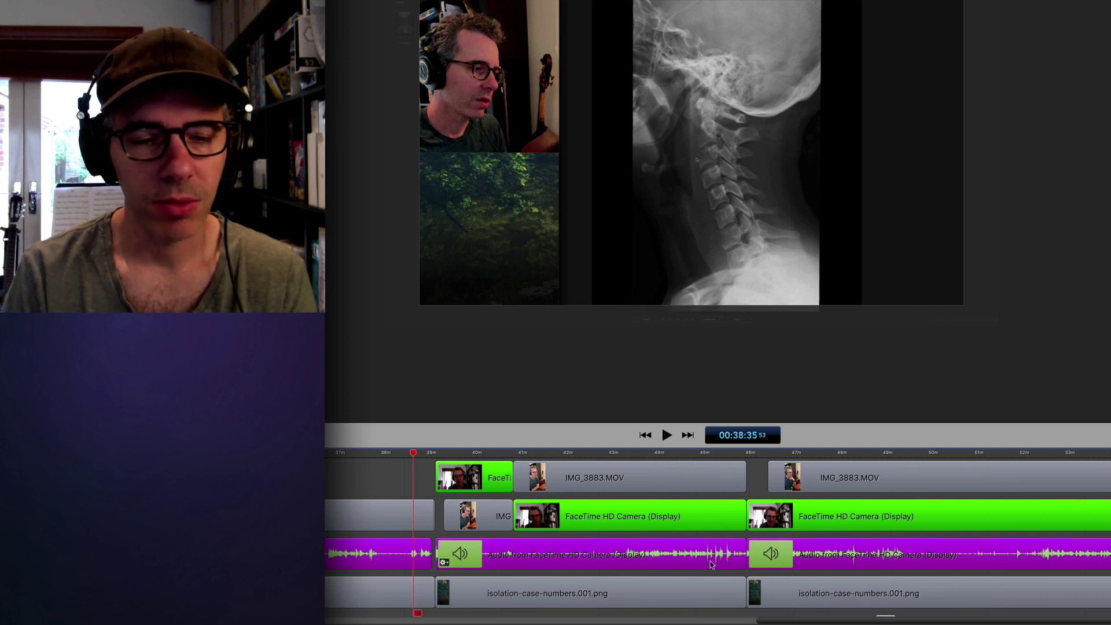
scroll(703, 549, down, 3)
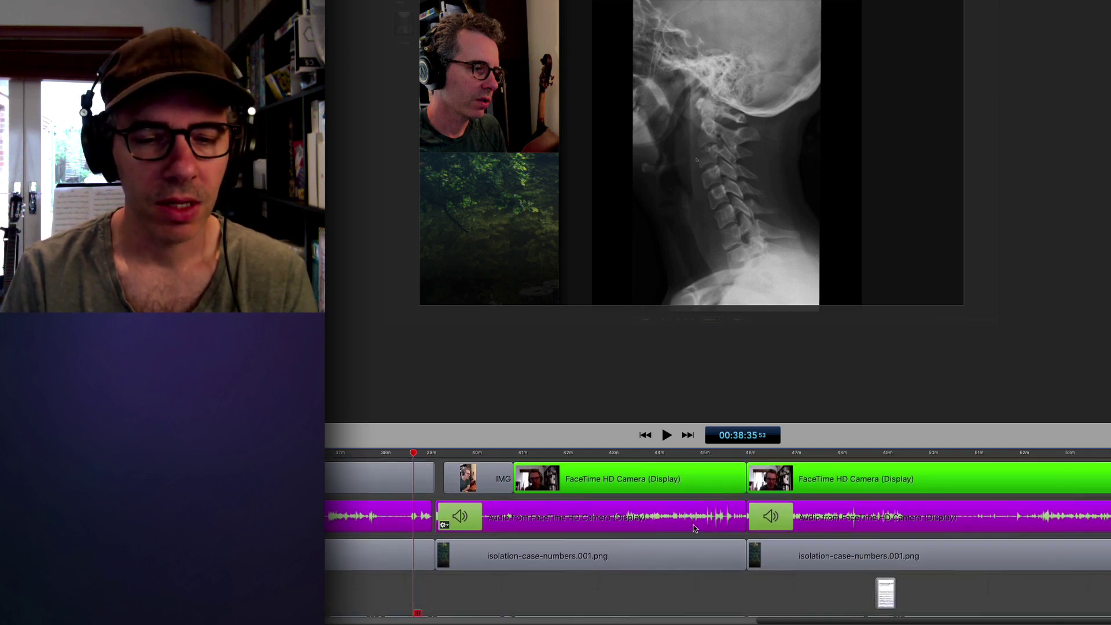
scroll(694, 528, down, 2)
scroll(694, 528, up, 5)
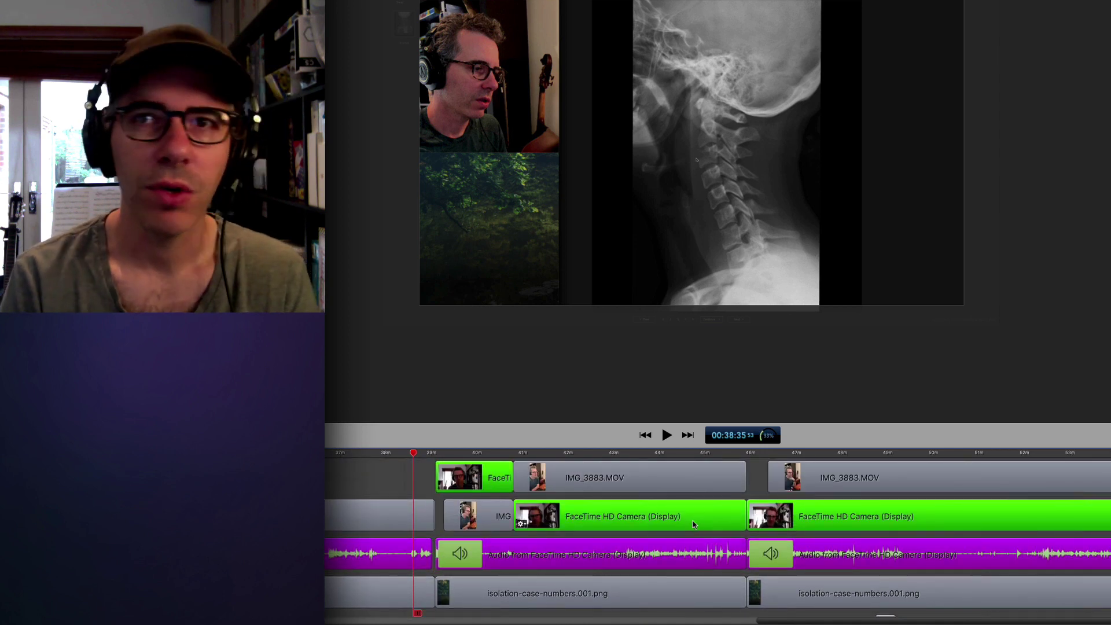